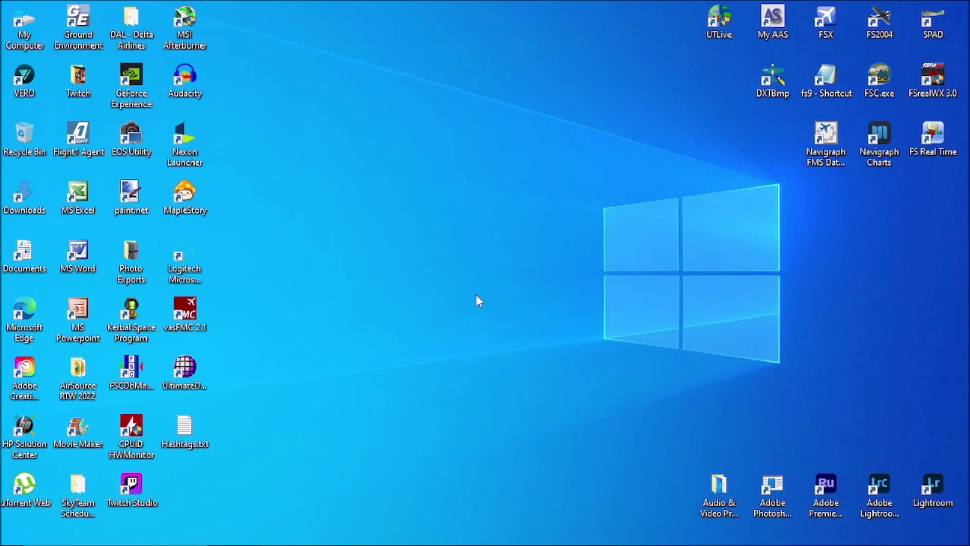
# Launch FSC.exe and centre the moving map on Hartsfield-Jackson Atlanta (KATL).
pyautogui.doubleClick(878, 81)
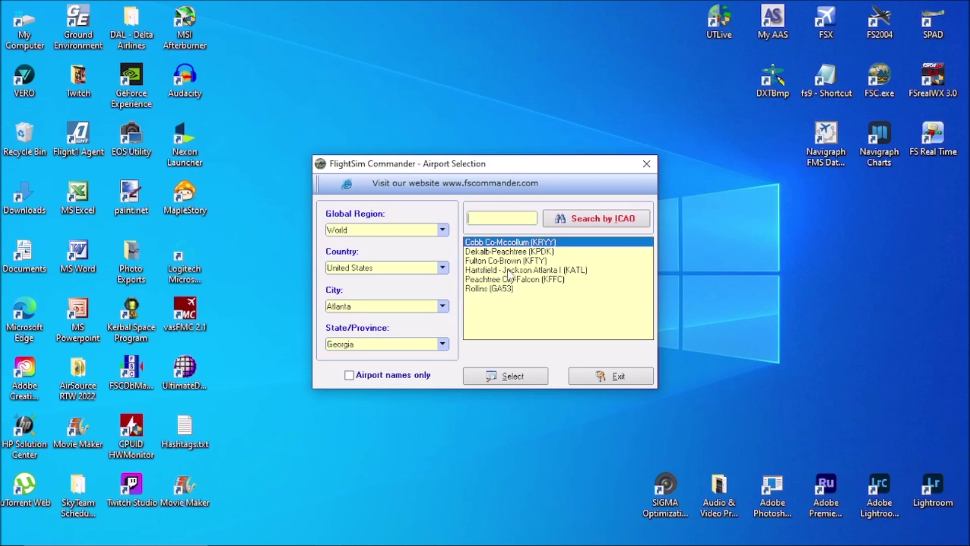
pyautogui.doubleClick(508, 271)
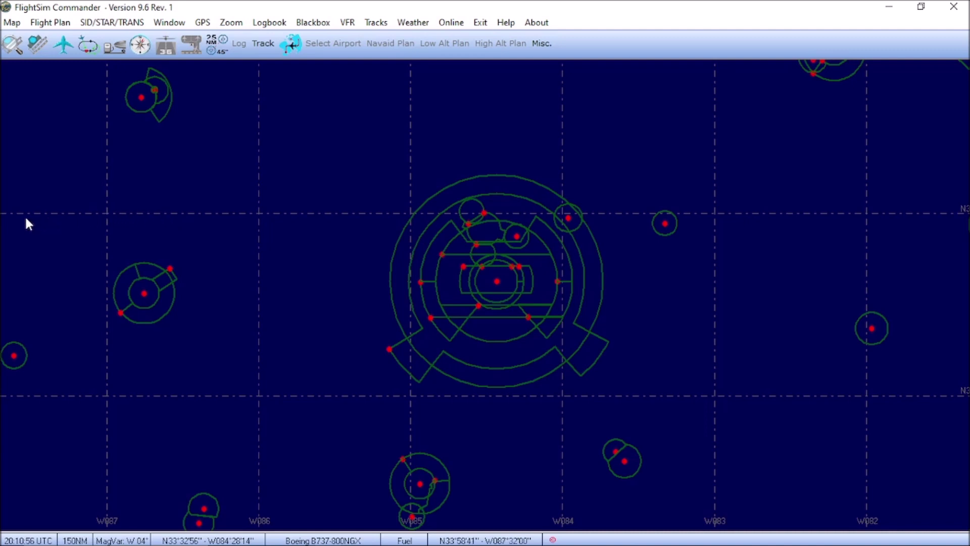
# Slide out the AP/VOR/NDB layer toolbar from the map's left edge.
pyautogui.moveTo(18, 220)
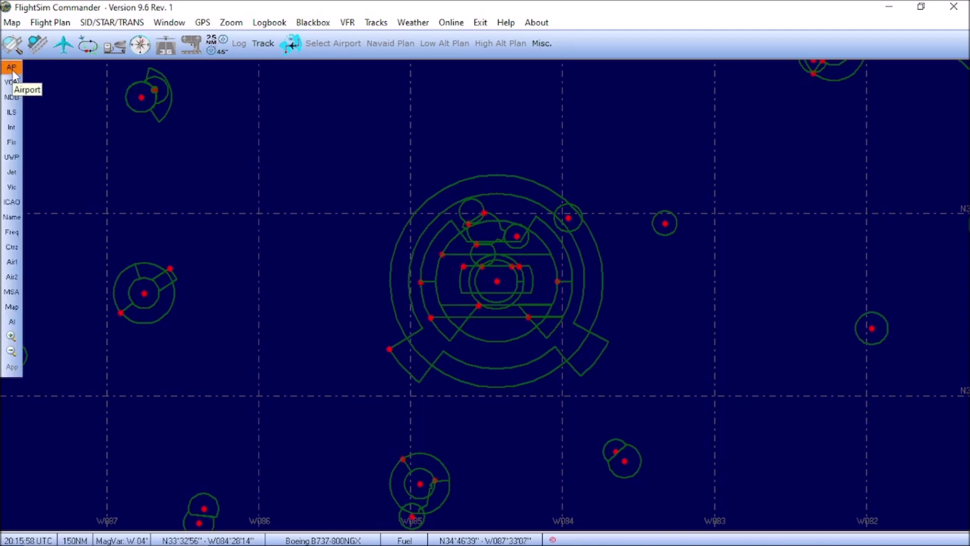
pyautogui.click(13, 73)
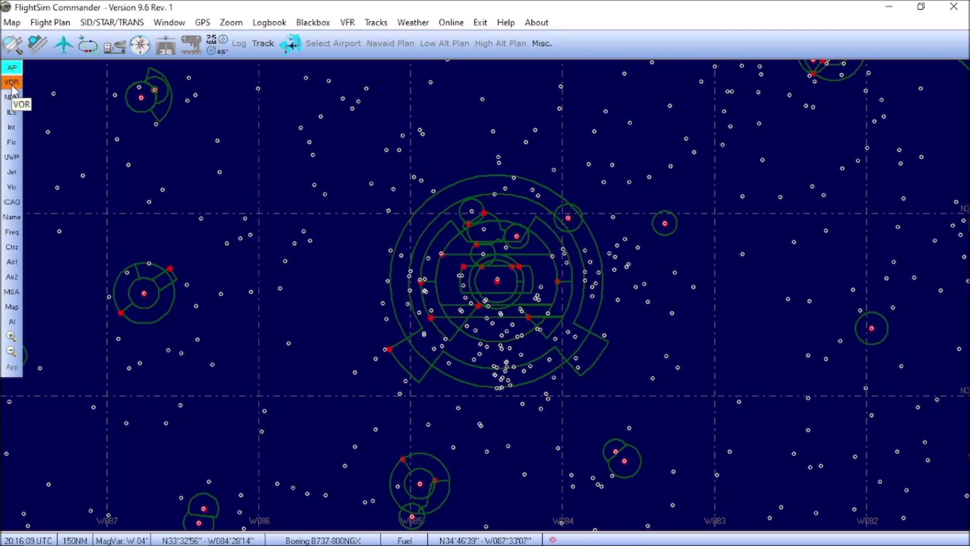
pyautogui.click(13, 85)
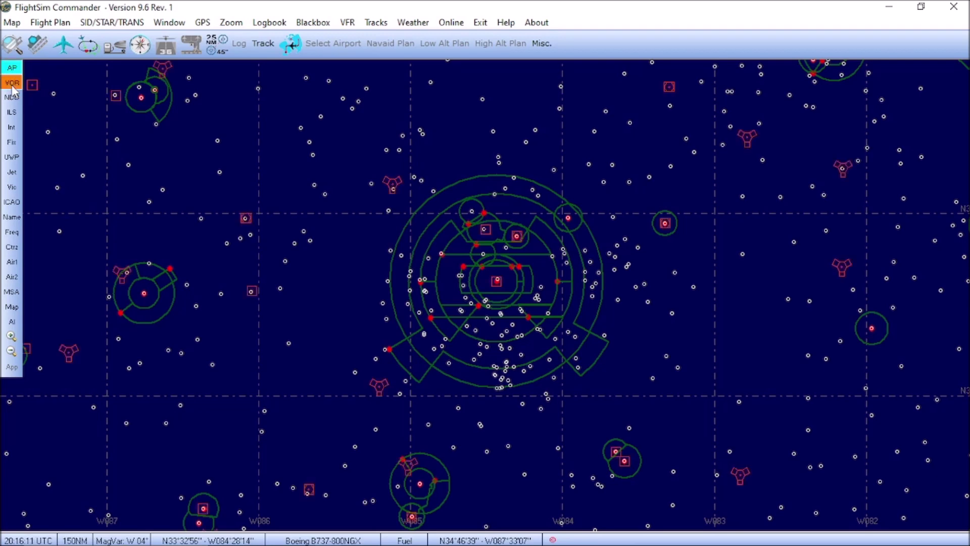
pyautogui.click(13, 98)
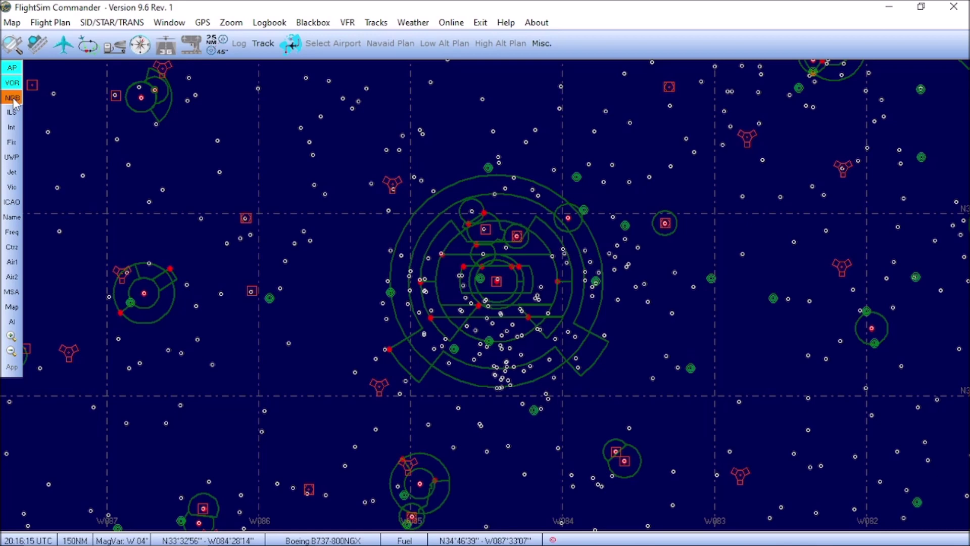
pyautogui.click(14, 234)
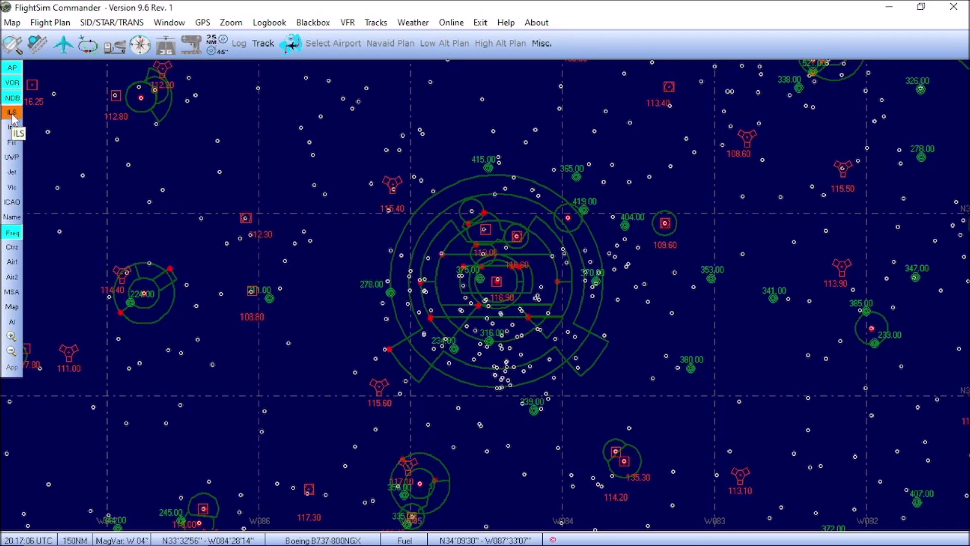
pyautogui.click(12, 114)
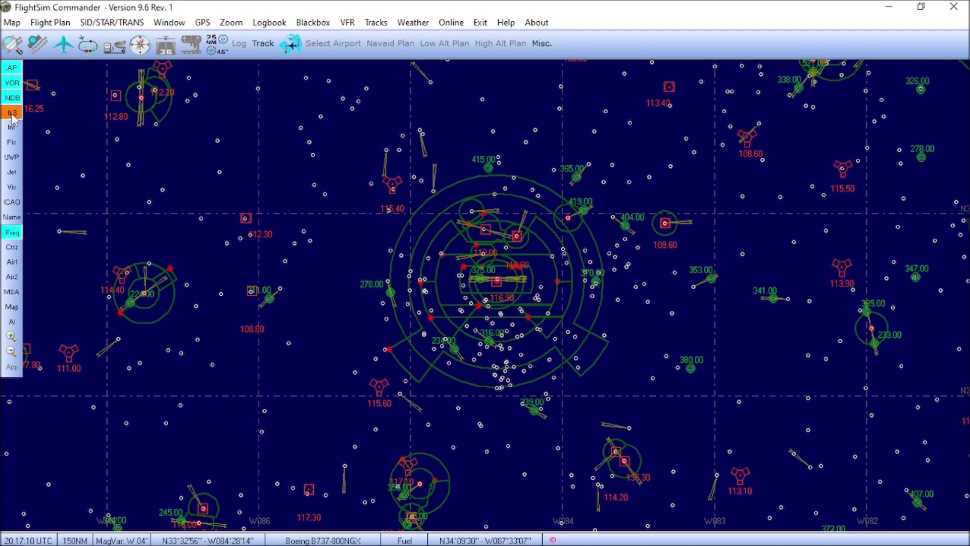
pyautogui.click(12, 114)
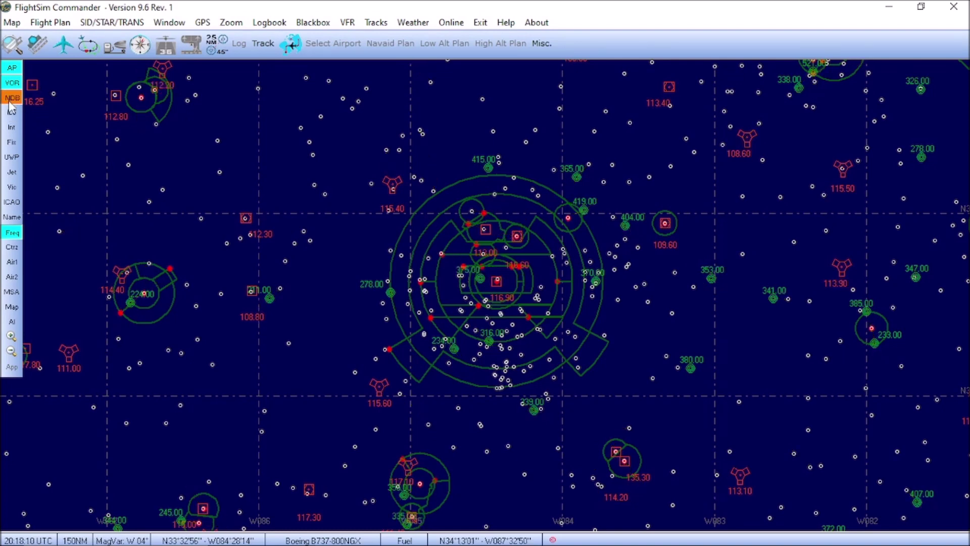
pyautogui.click(12, 98)
pyautogui.click(9, 83)
pyautogui.click(11, 67)
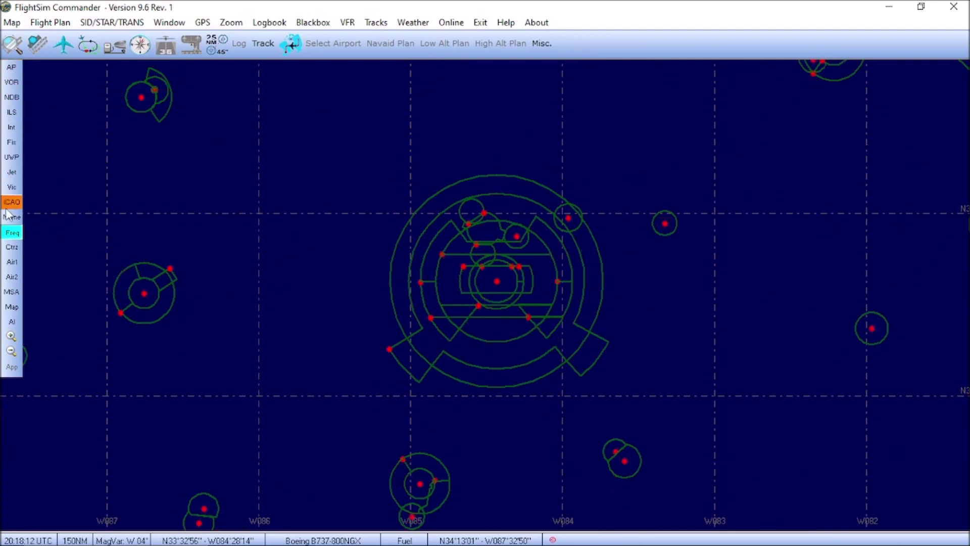
pyautogui.click(10, 237)
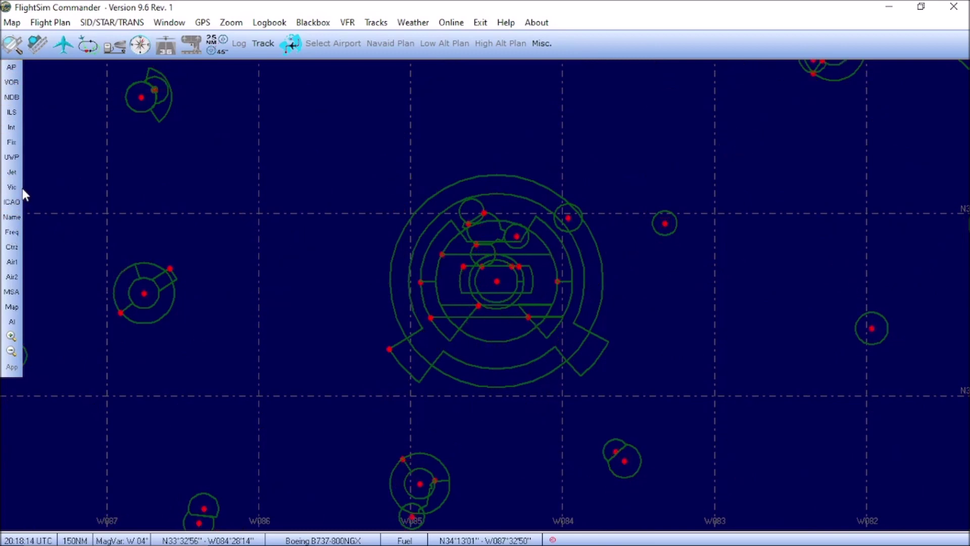
pyautogui.click(9, 129)
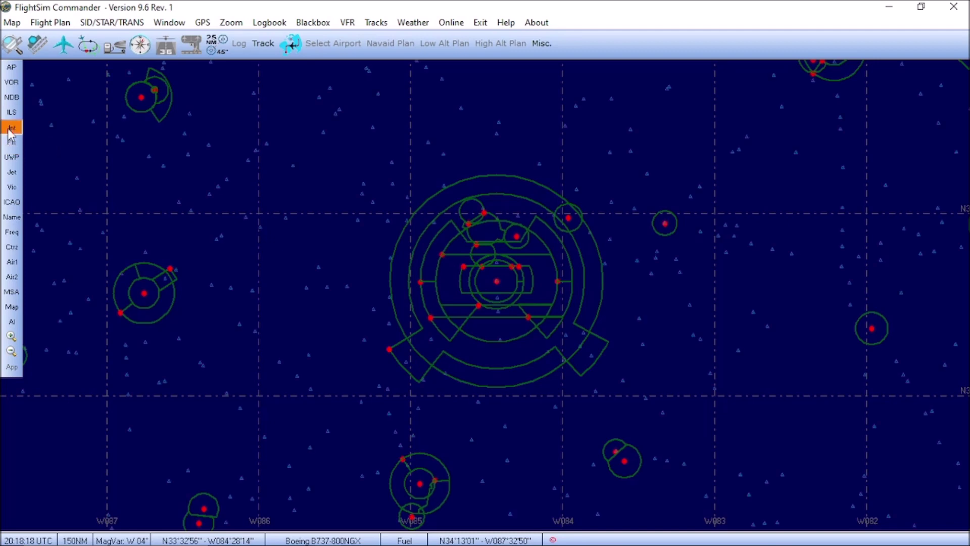
pyautogui.click(12, 145)
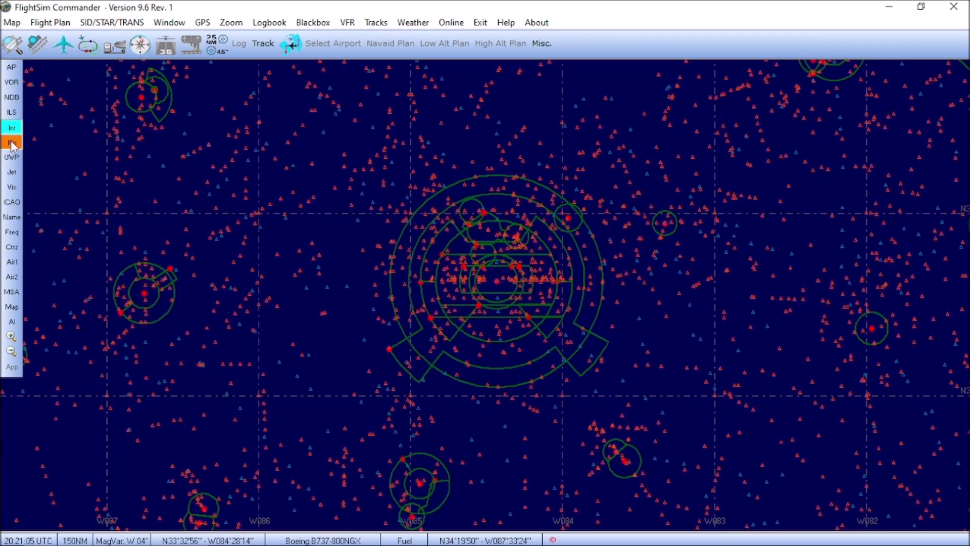
pyautogui.click(11, 144)
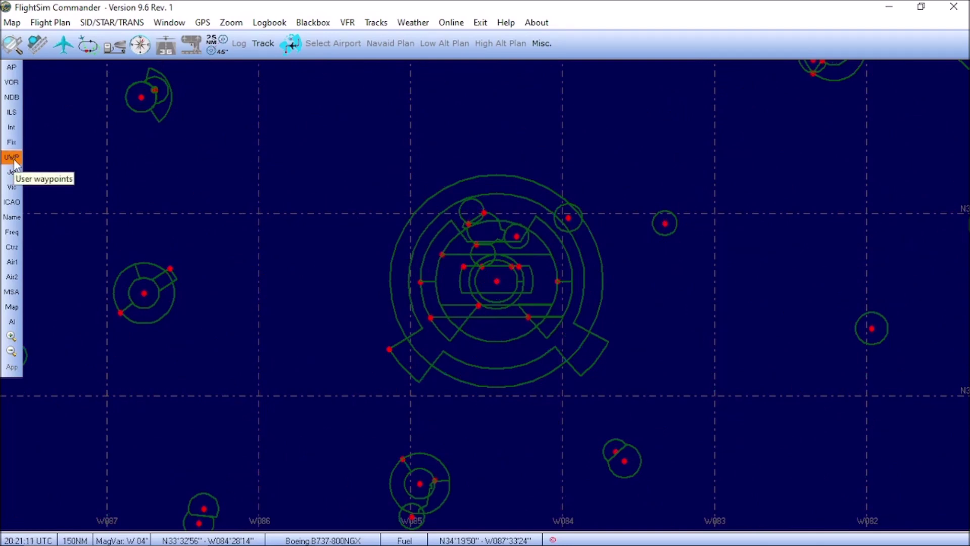
pyautogui.click(15, 162)
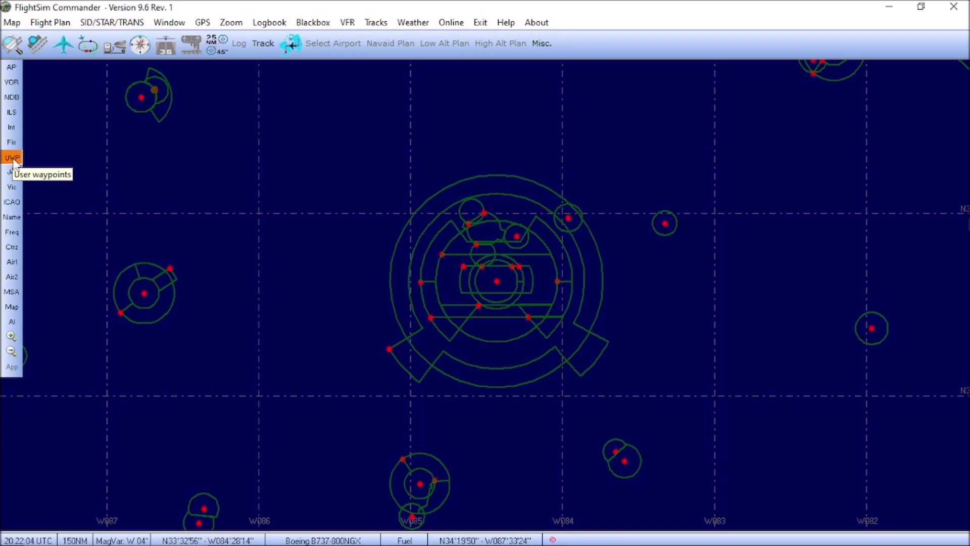
pyautogui.click(13, 160)
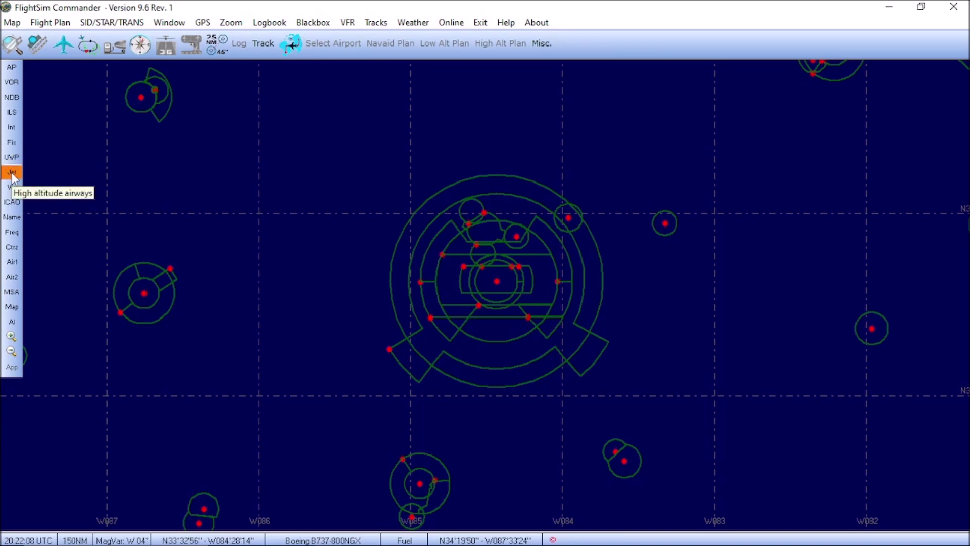
# Show the Jet and Victor airways, hide both again, and turn airports back on.
pyautogui.click(12, 174)
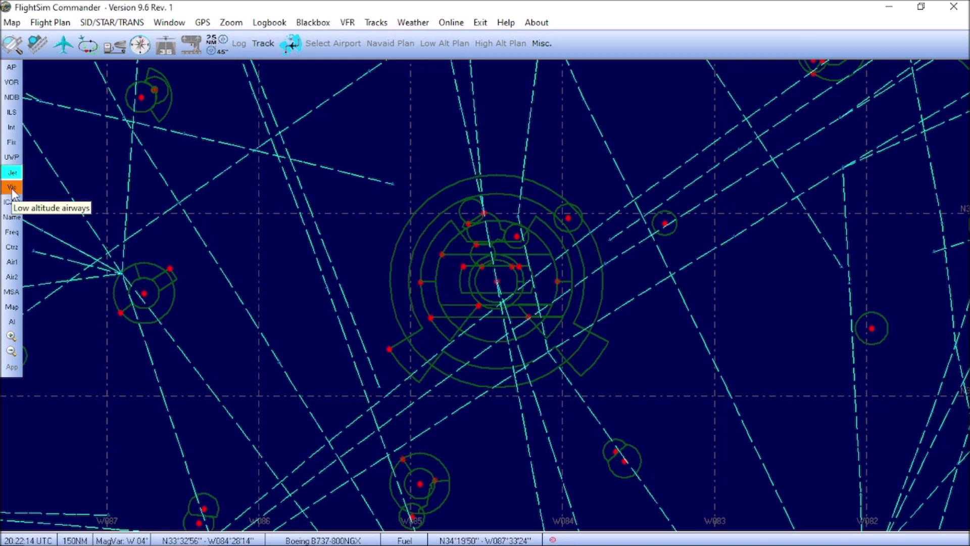
pyautogui.click(12, 191)
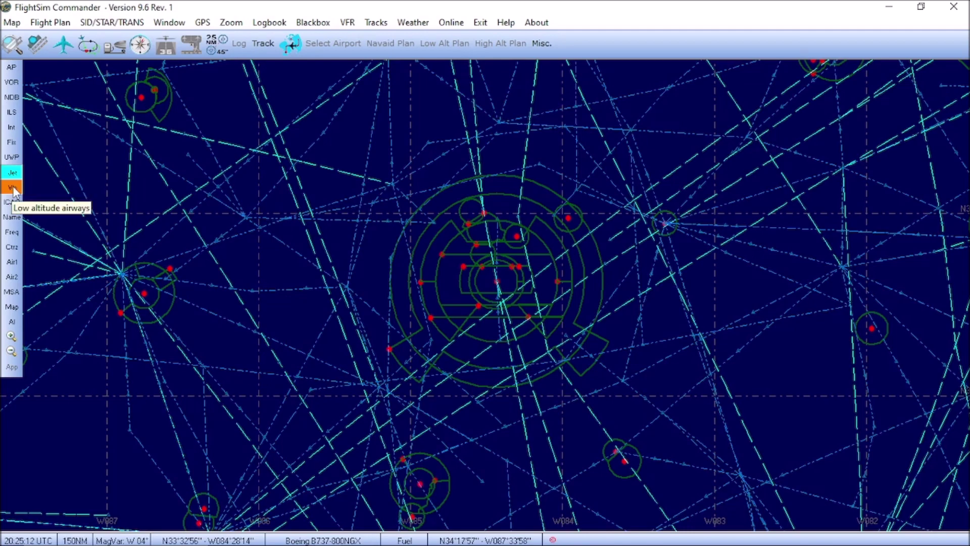
pyautogui.click(12, 189)
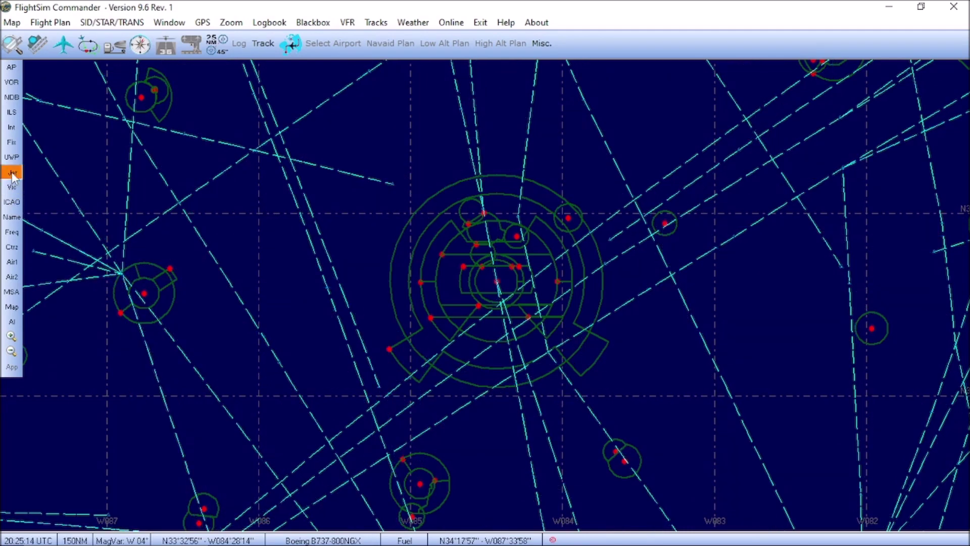
pyautogui.click(12, 174)
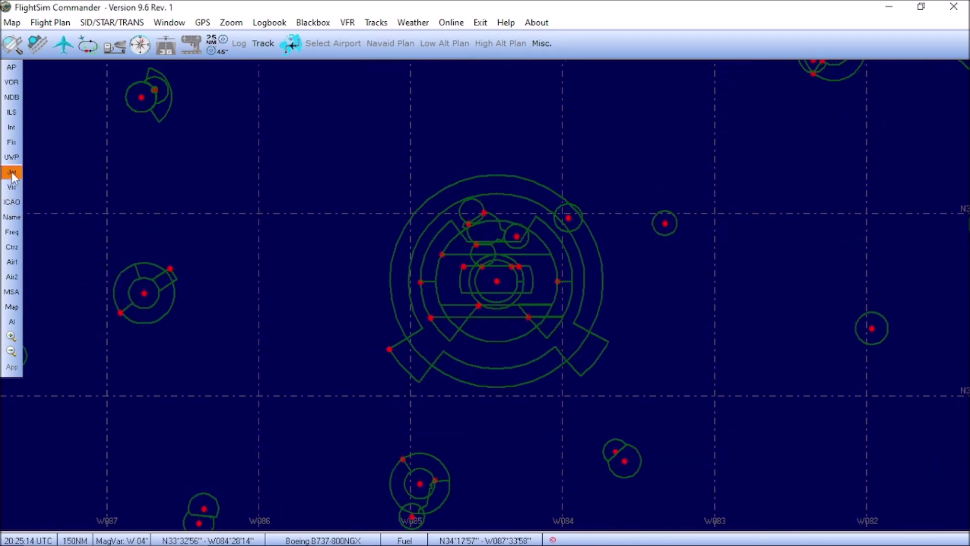
pyautogui.click(12, 71)
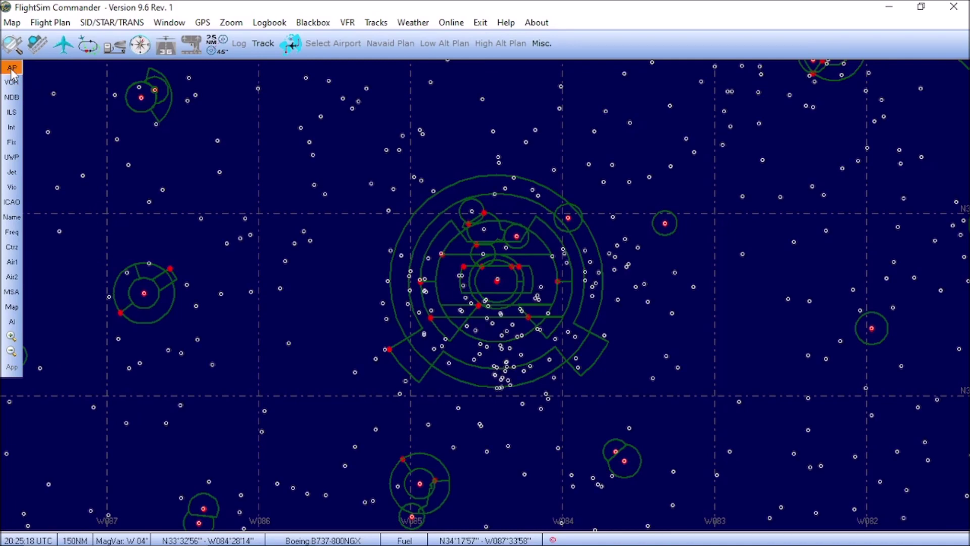
# Try ICAO and name labels on airports, then hide the airport layer.
pyautogui.click(10, 206)
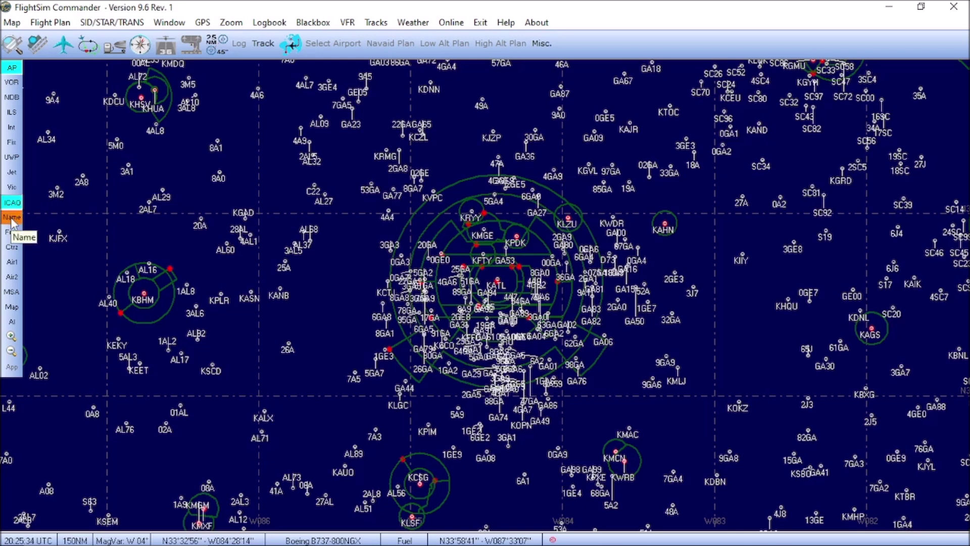
pyautogui.click(11, 222)
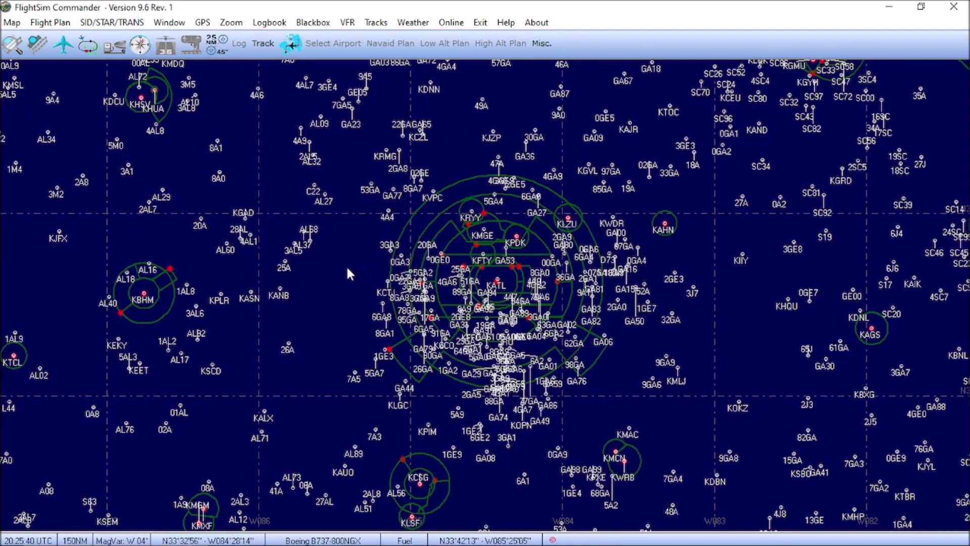
pyautogui.scroll(1, 346, 265)
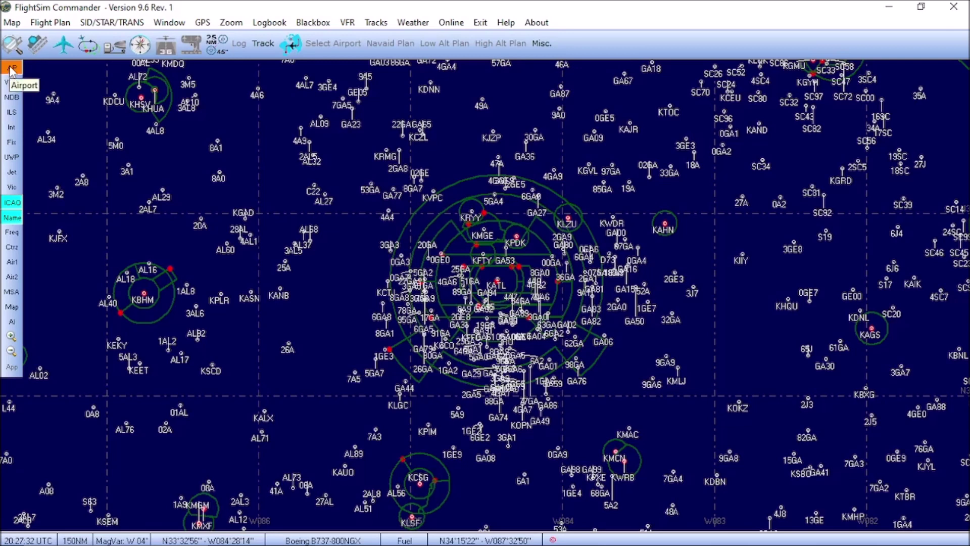
pyautogui.click(11, 68)
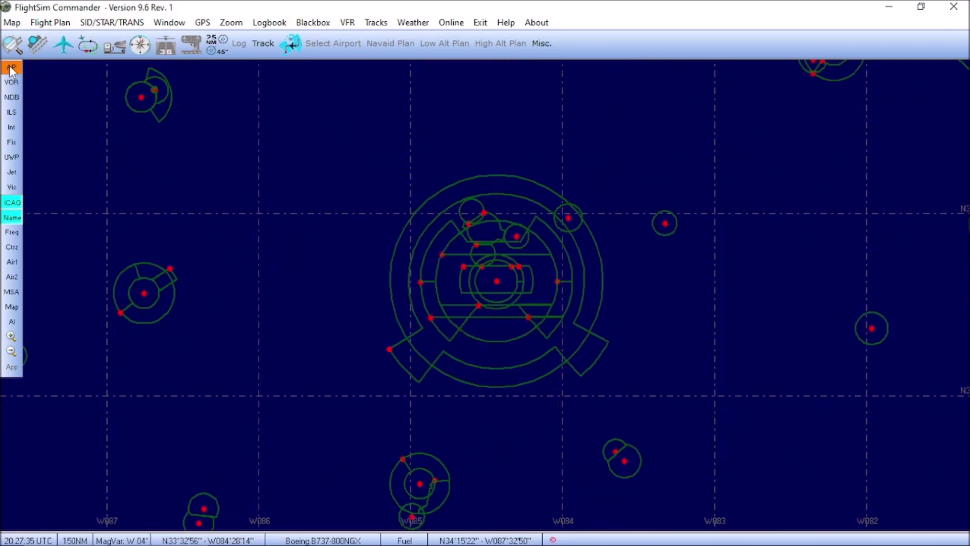
# Show VOR and NDB identifiers with frequencies, then re-enable airports and ILS approach lines.
pyautogui.click(11, 82)
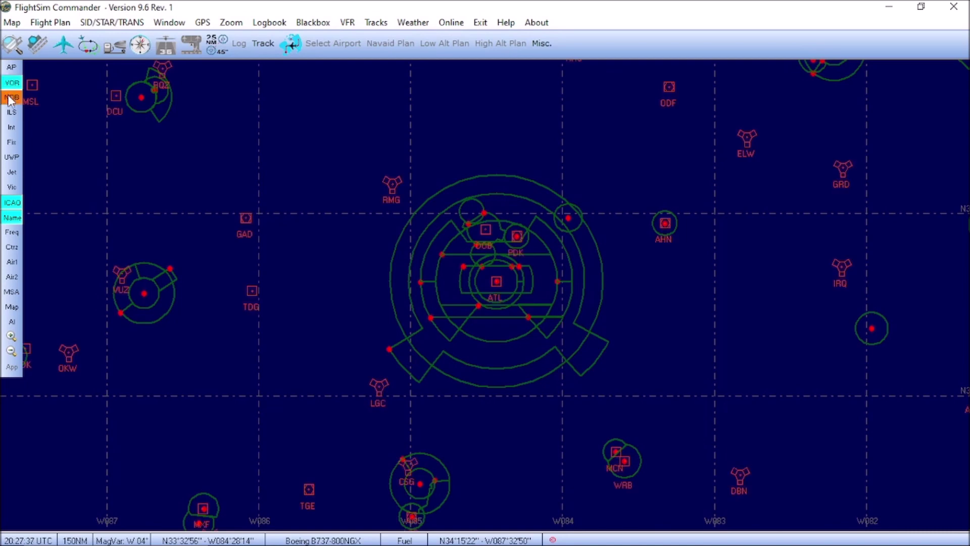
pyautogui.click(10, 99)
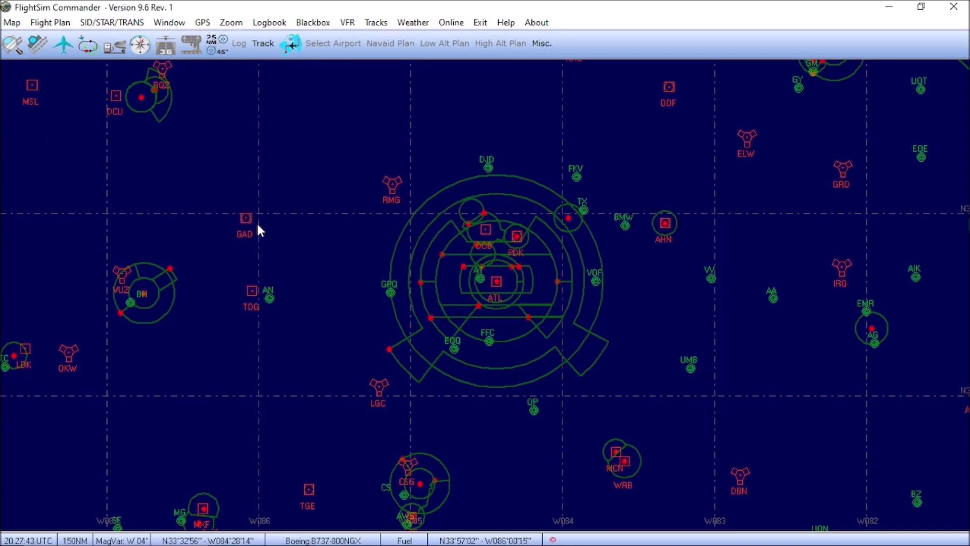
pyautogui.moveTo(11, 186)
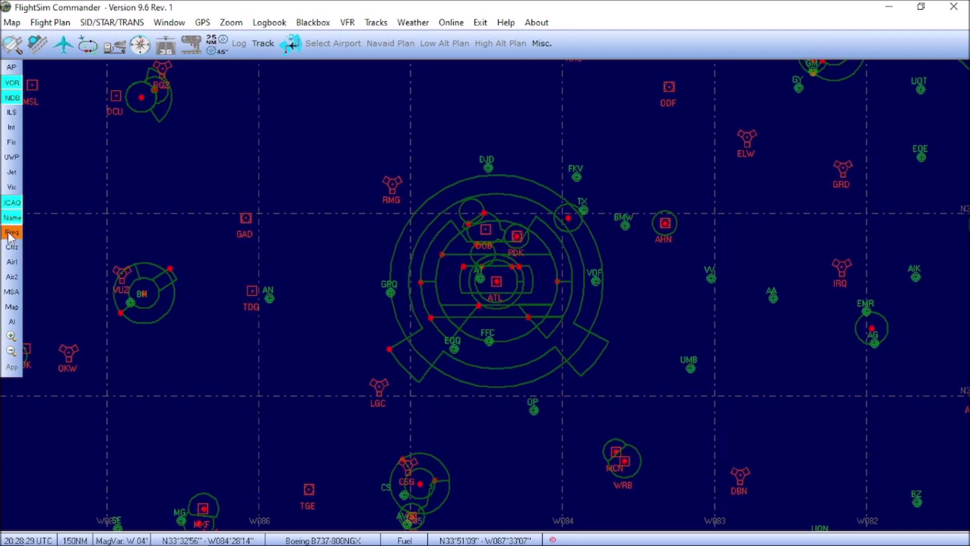
pyautogui.click(9, 235)
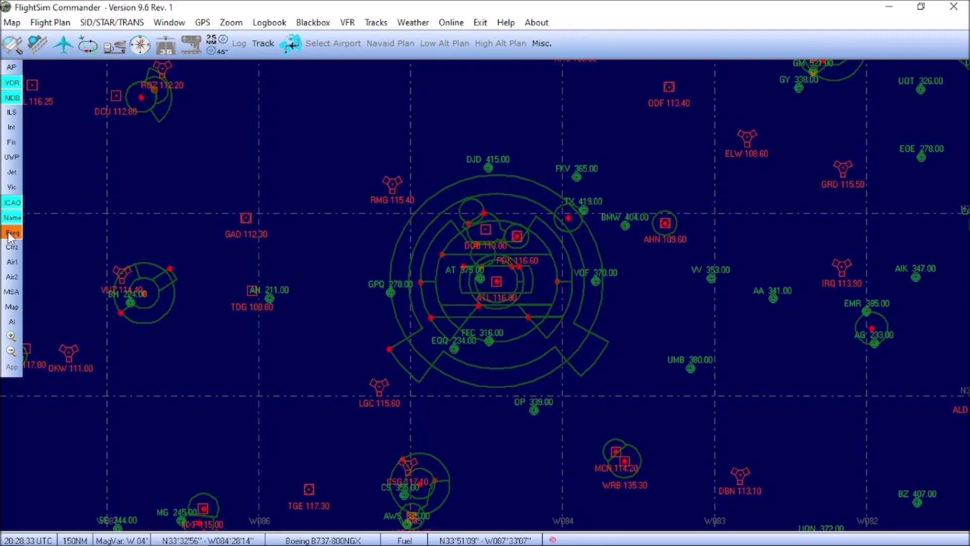
pyautogui.click(10, 69)
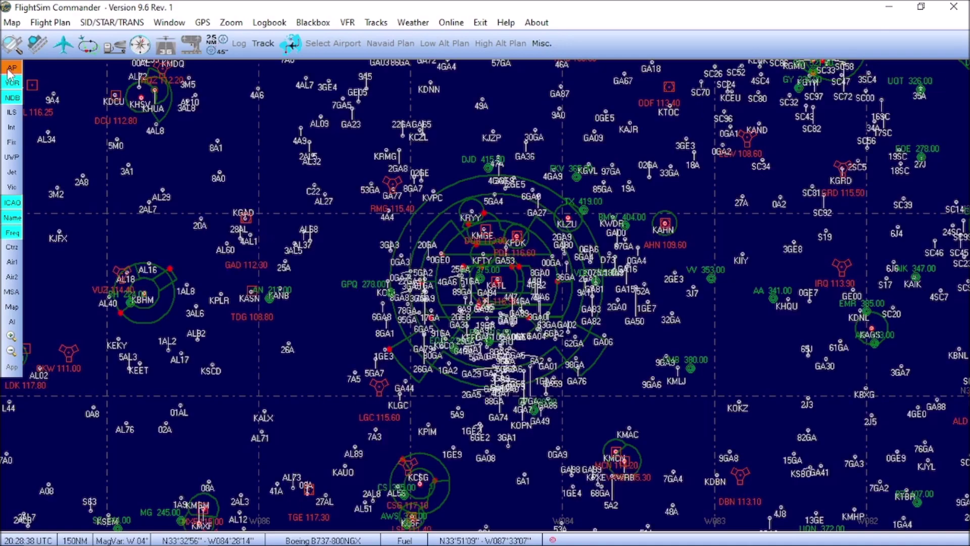
pyautogui.click(11, 113)
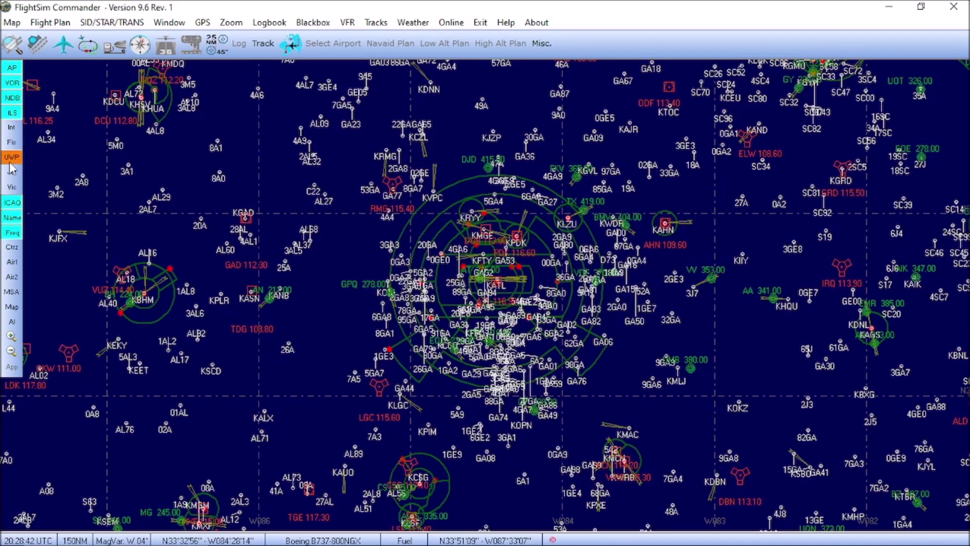
pyautogui.scroll(3, 447, 283)
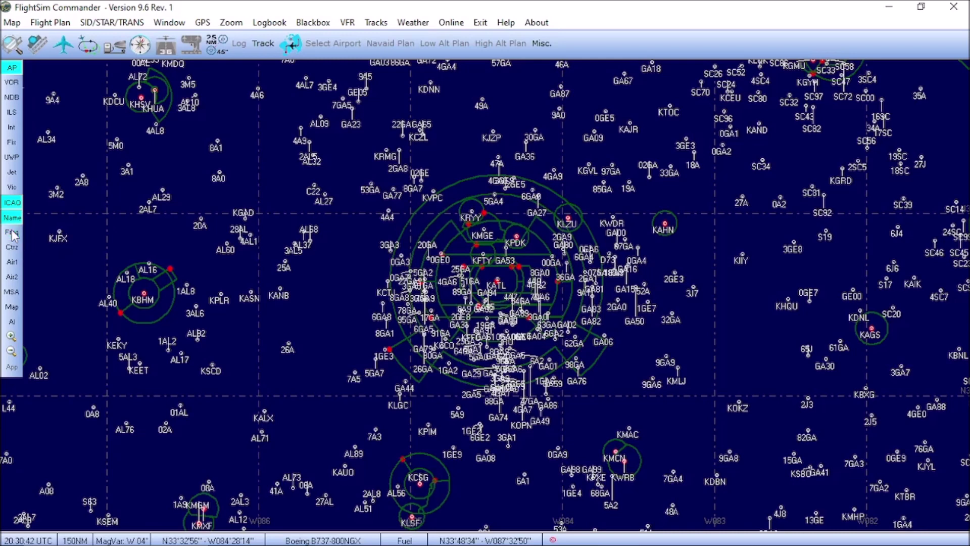
# Turn off the ICAO and Name labels and switch on the hatched Ctrz control zones.
pyautogui.click(11, 217)
pyautogui.click(12, 203)
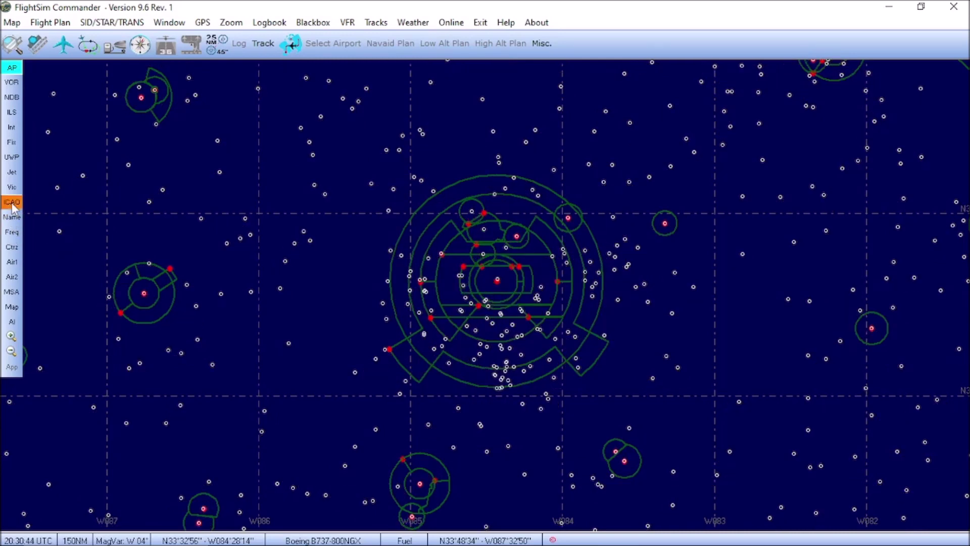
pyautogui.click(12, 251)
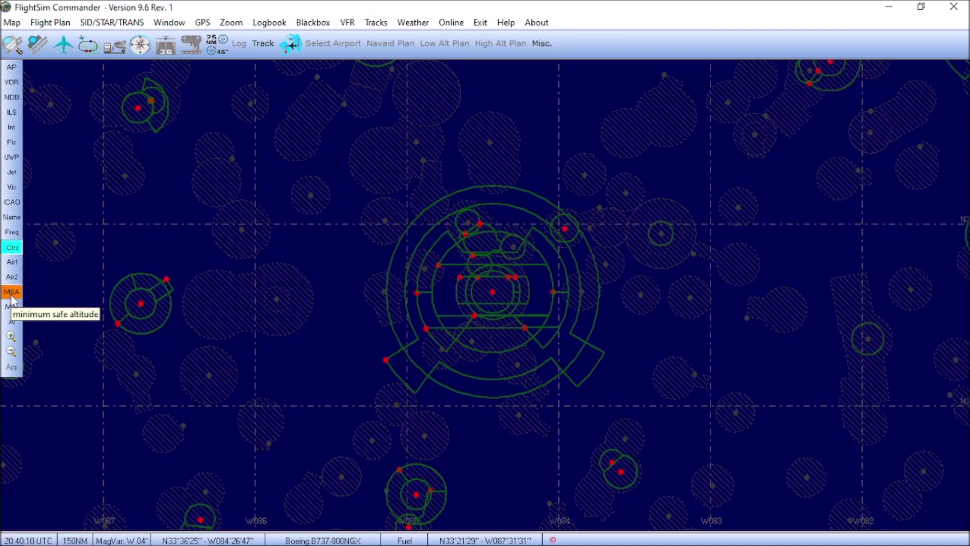
pyautogui.click(11, 297)
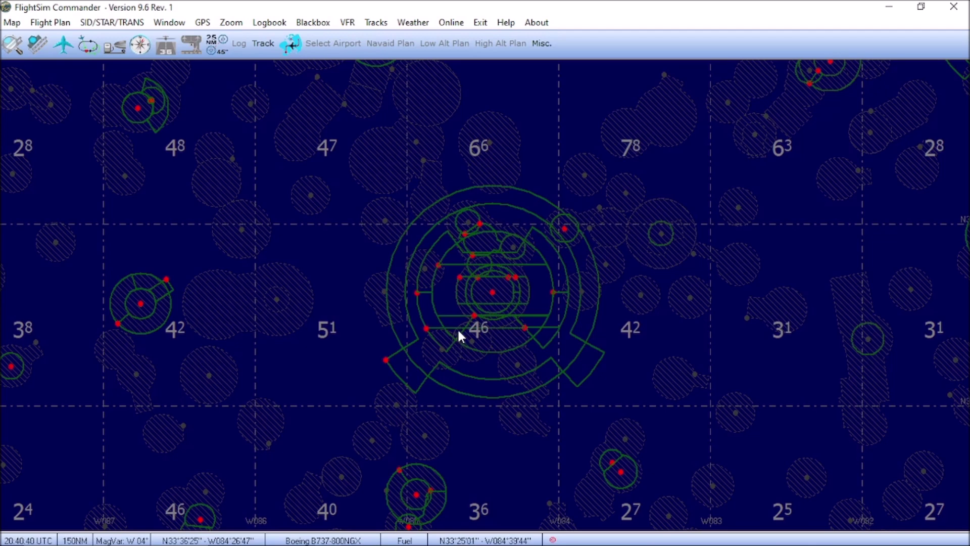
pyautogui.moveTo(12, 296)
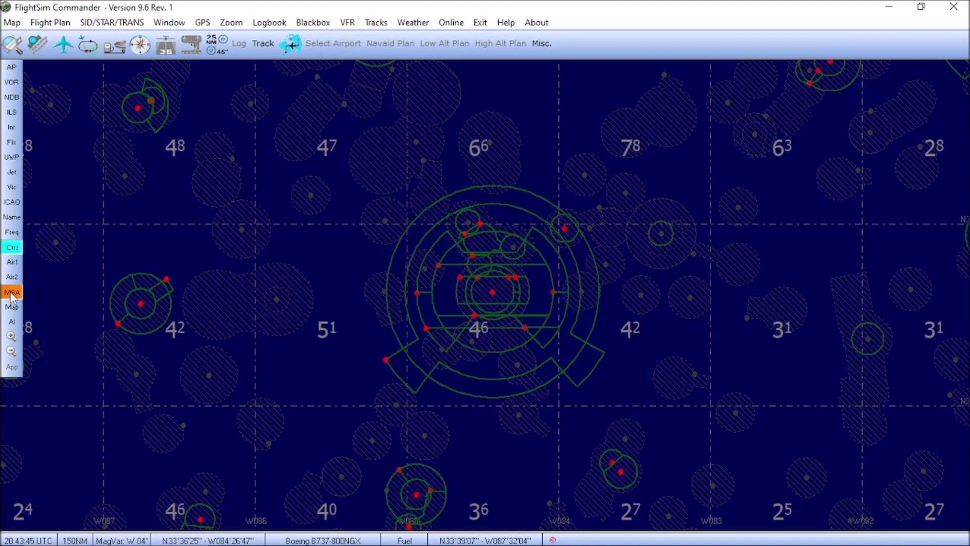
pyautogui.click(10, 293)
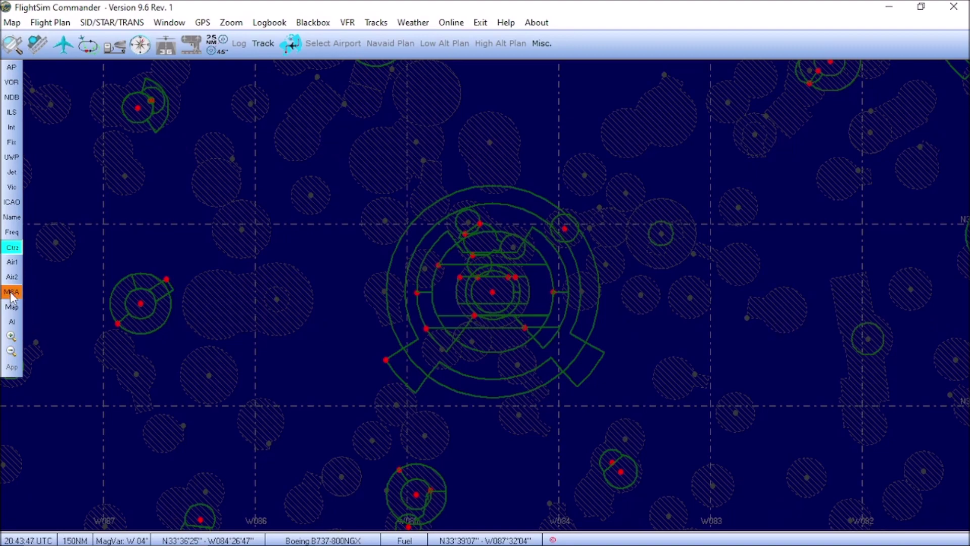
# Zoom out to 700NM, enable the Map terrain background, and recentre on Atlanta.
pyautogui.scroll(-2, 243, 308)
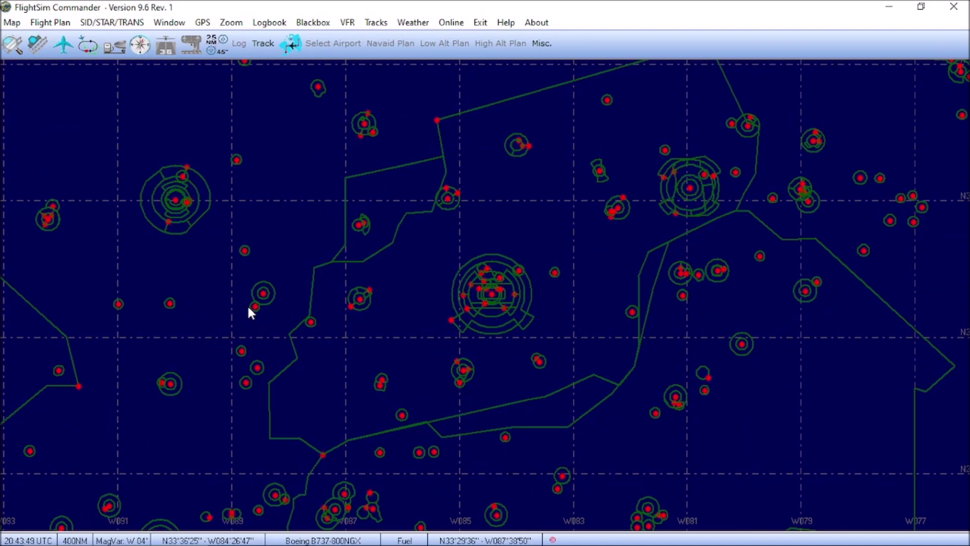
pyautogui.scroll(-2, 248, 306)
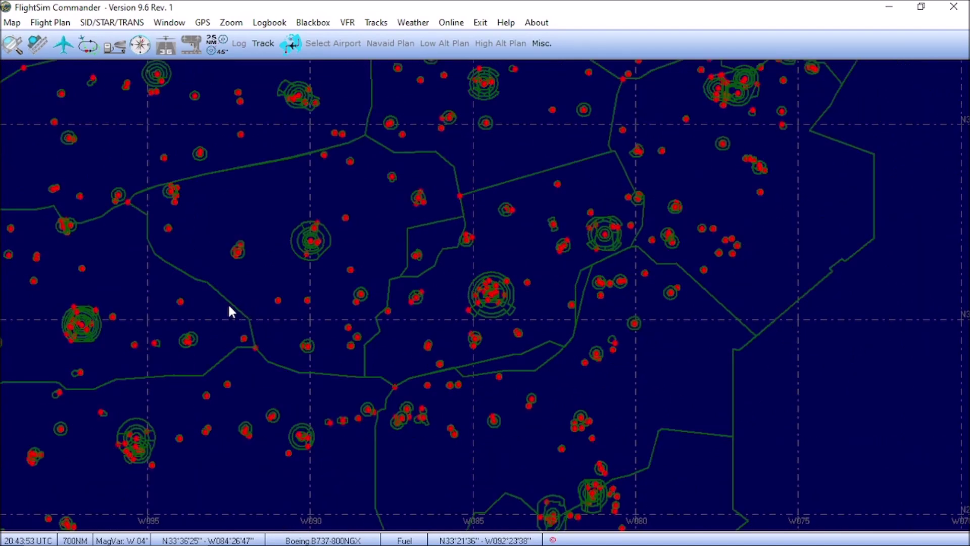
pyautogui.moveTo(10, 298)
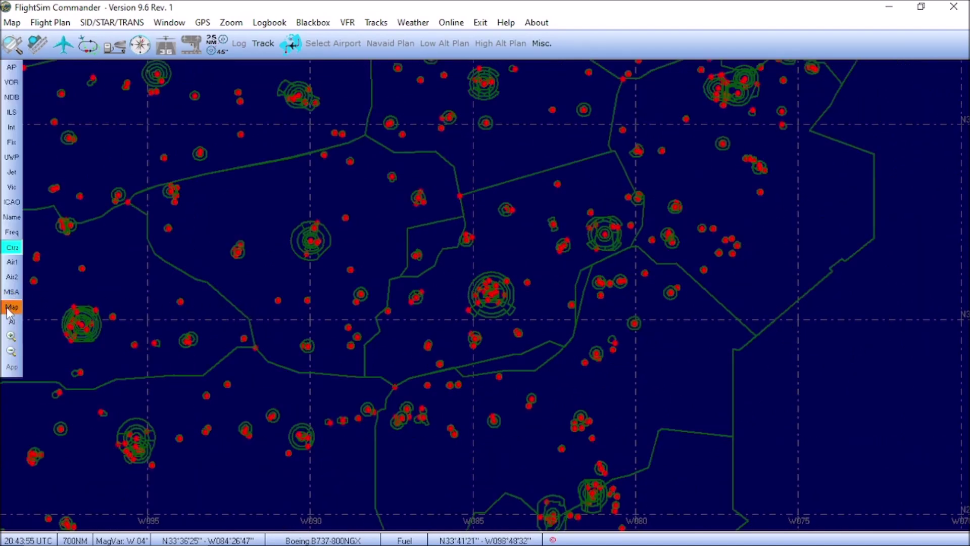
pyautogui.click(8, 312)
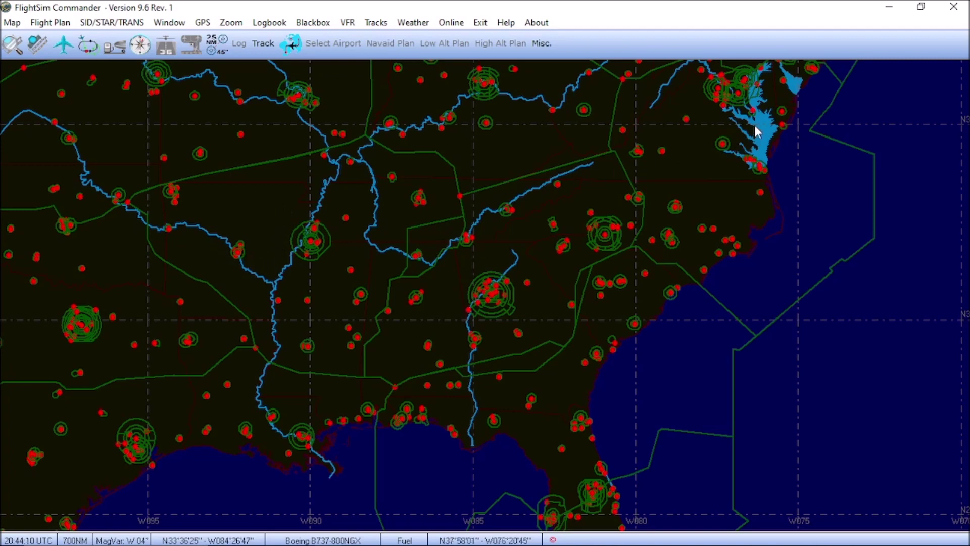
pyautogui.moveTo(90, 273)
pyautogui.click(592, 507)
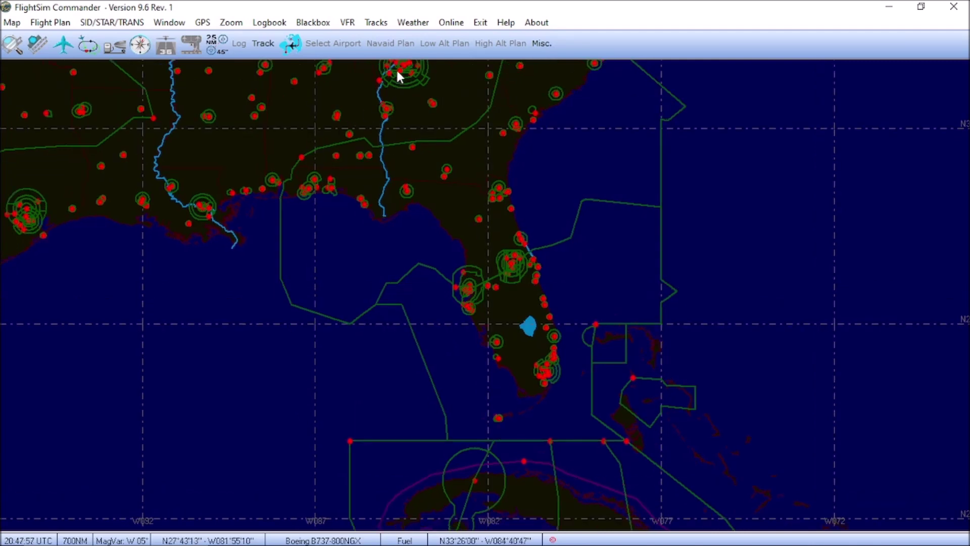
pyautogui.click(404, 68)
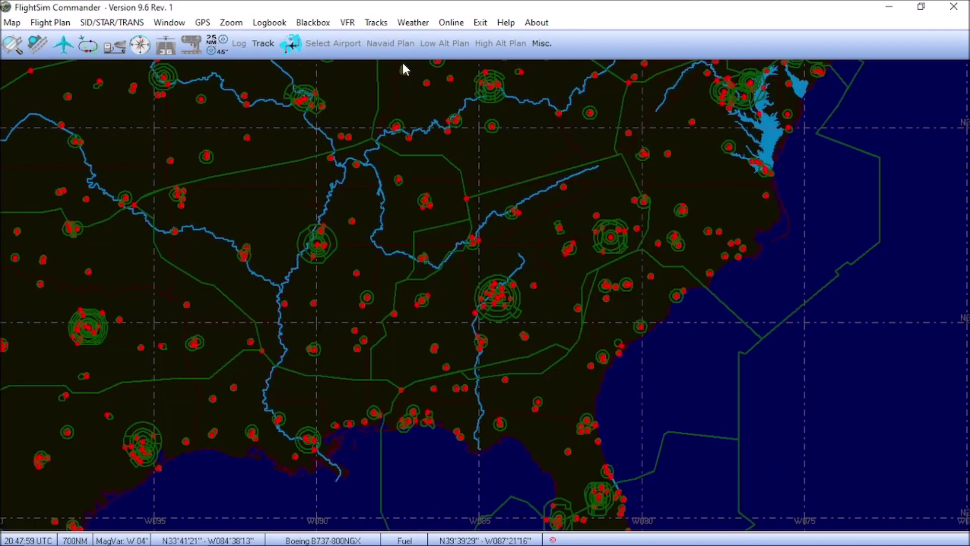
# Zoom in on Atlanta to the 75NM range and slide out the layer toolbar.
pyautogui.scroll(2, 477, 306)
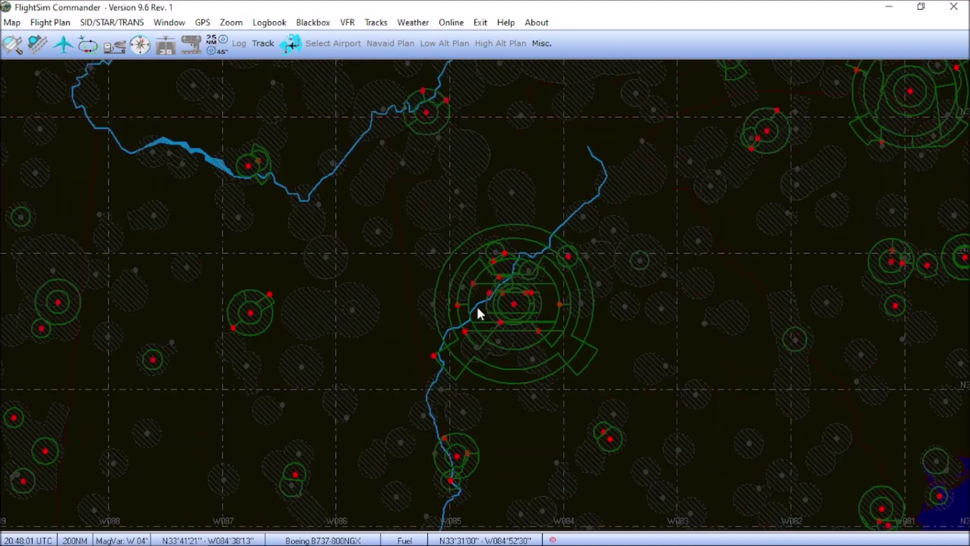
pyautogui.scroll(1, 476, 305)
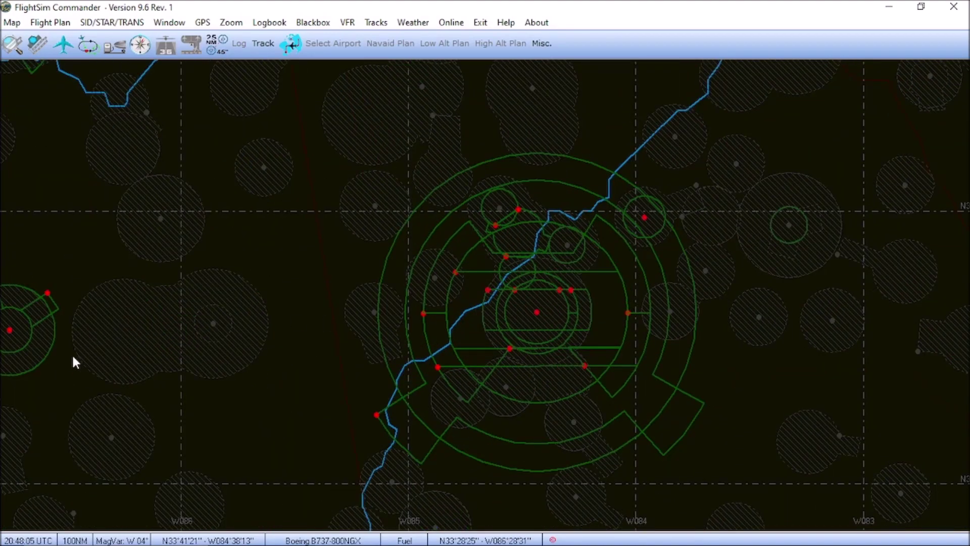
pyautogui.moveTo(7, 377)
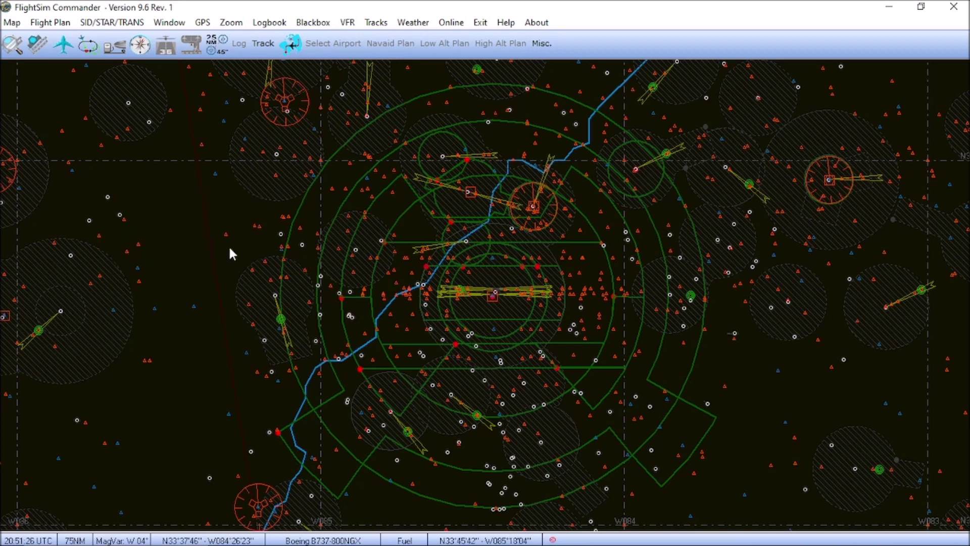
# Create a new flight plan with route 'KATL KLAX', giving 1687 NM at FL 360.
pyautogui.click(46, 25)
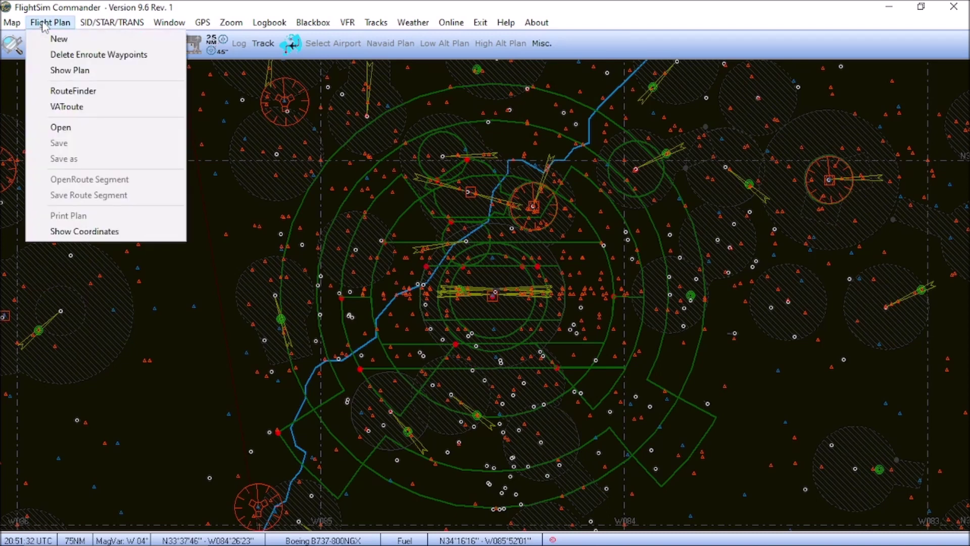
pyautogui.click(54, 41)
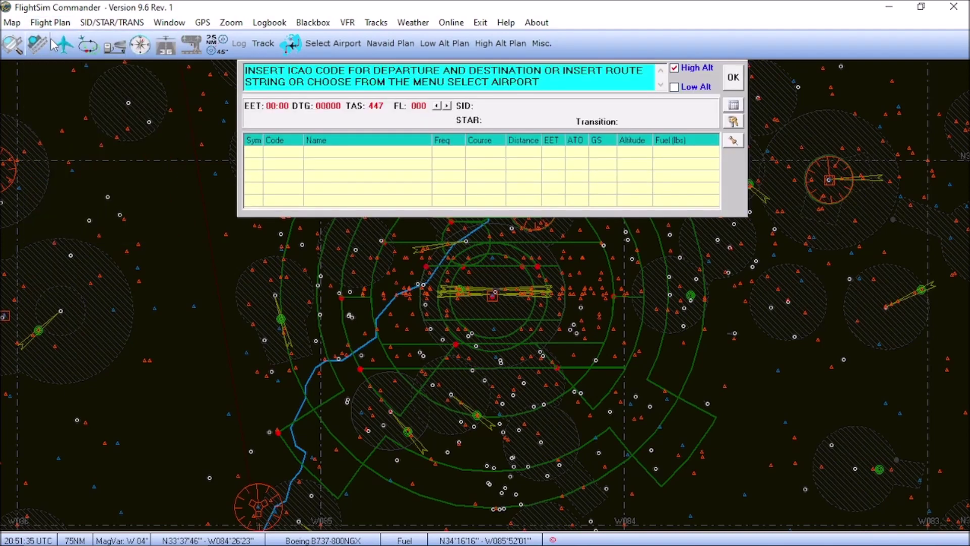
pyautogui.click(255, 72)
pyautogui.write('KA')
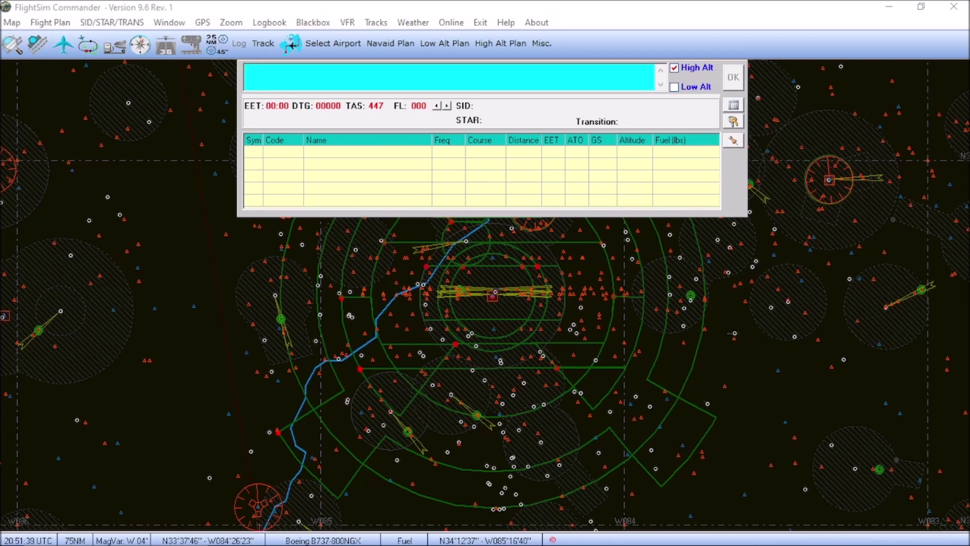
pyautogui.write('TL KLAX')
pyautogui.press('Return')
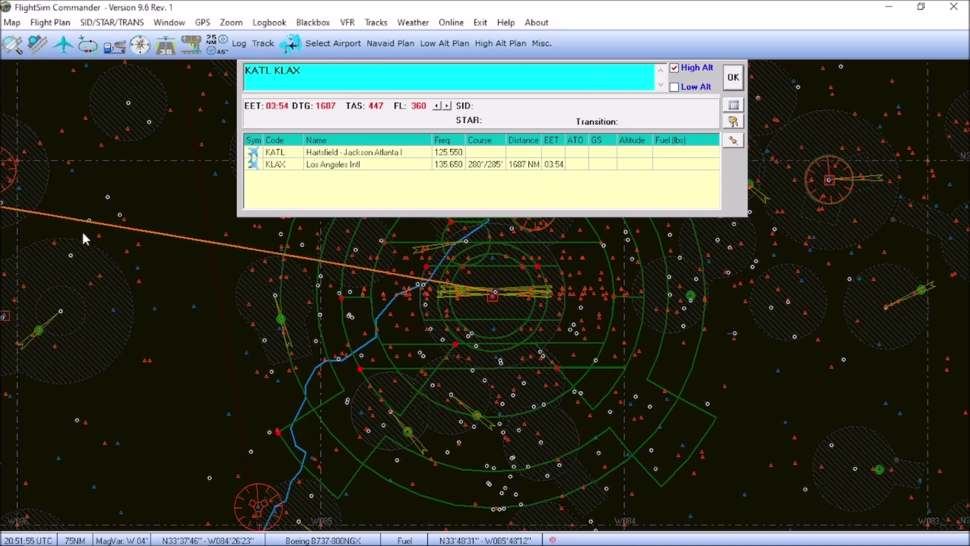
# Zoom out and recentre the map along the route from California back to the Southeast.
pyautogui.scroll(-5, 181, 271)
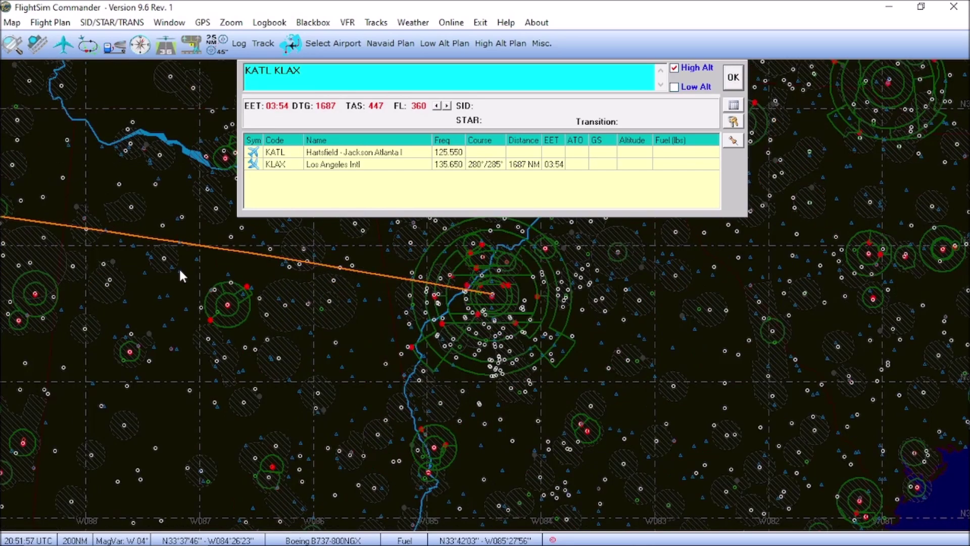
pyautogui.scroll(-2, 179, 268)
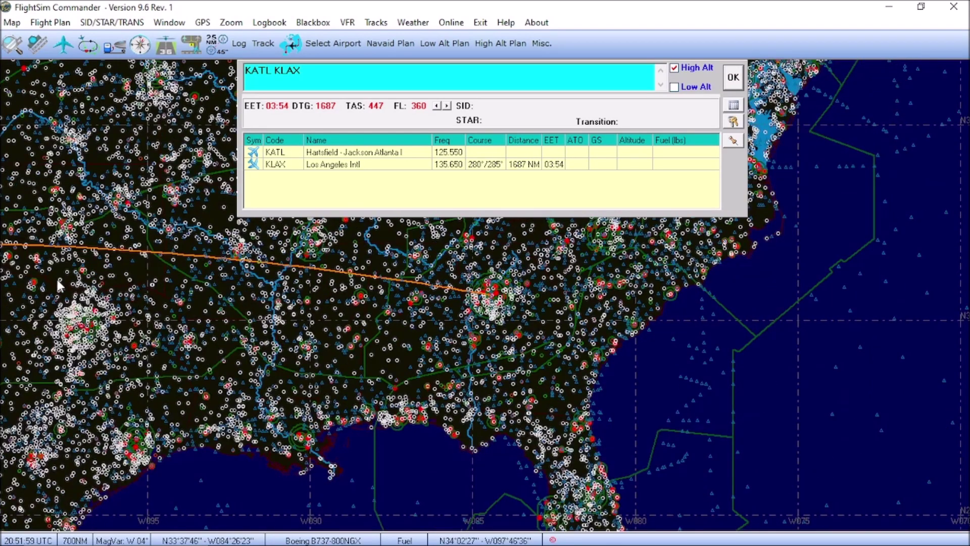
pyautogui.click(58, 281)
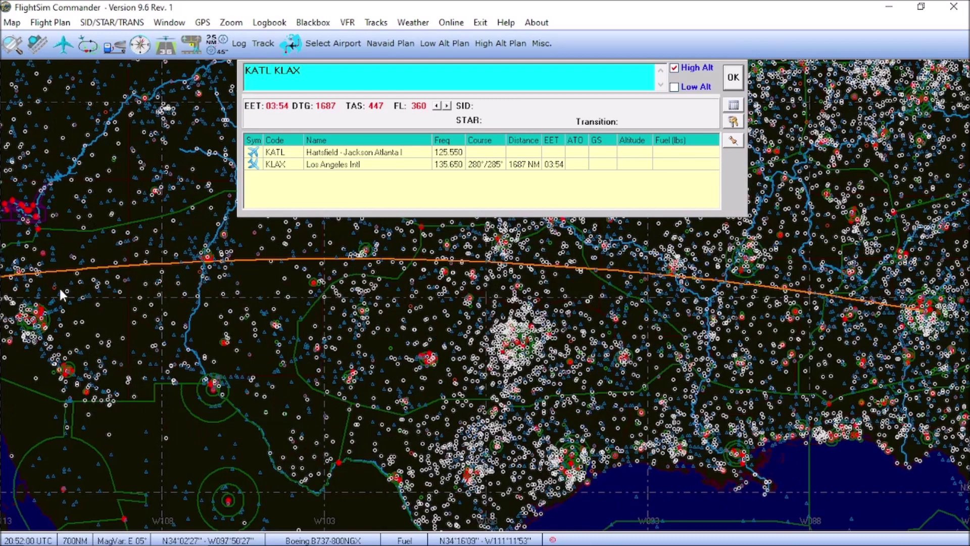
pyautogui.click(63, 315)
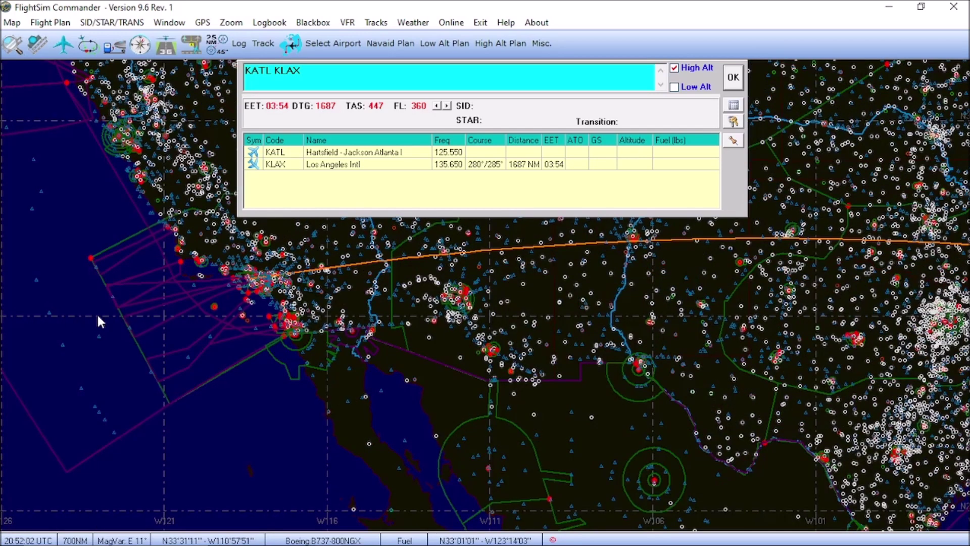
pyautogui.click(775, 275)
pyautogui.click(776, 275)
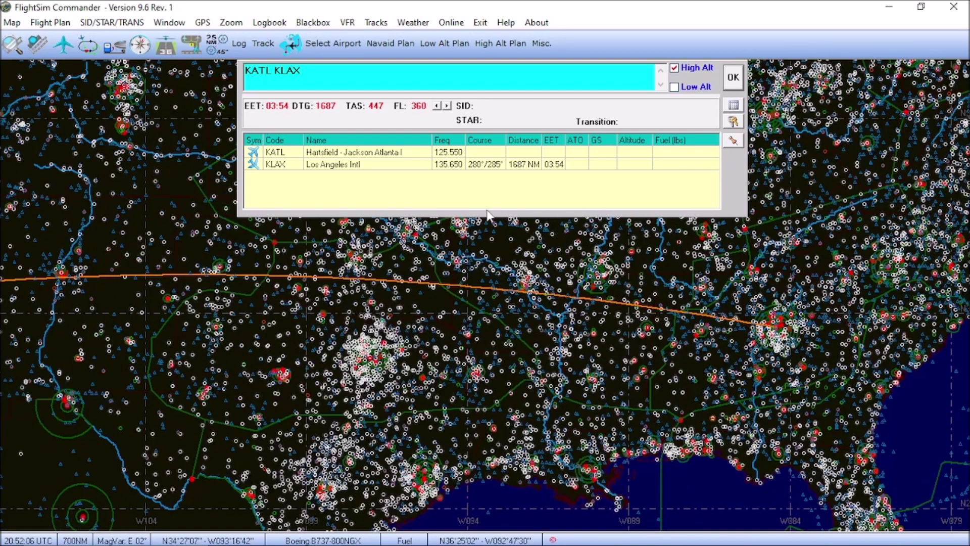
# Centre the map on KATL, then KLAX, then KATL again, and zoom in around Atlanta.
pyautogui.click(385, 152)
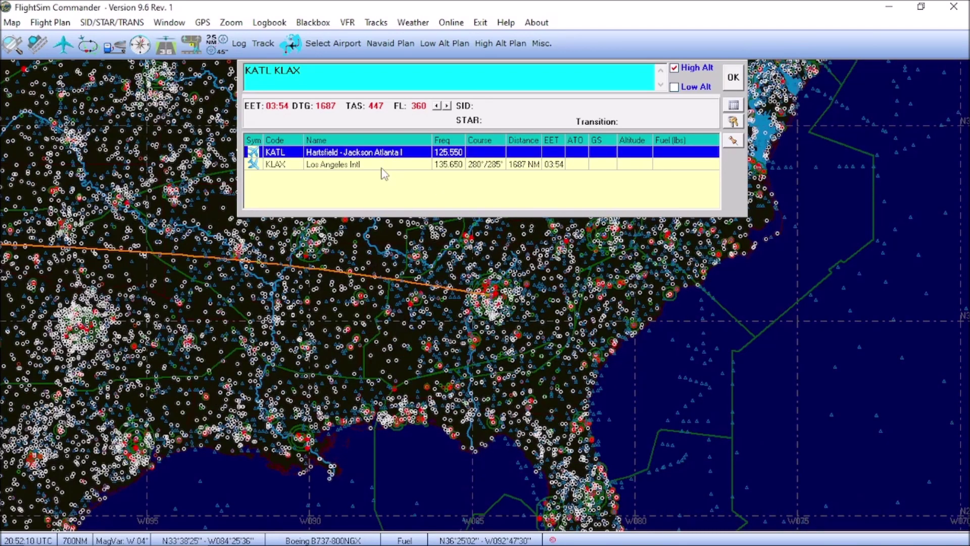
pyautogui.click(381, 165)
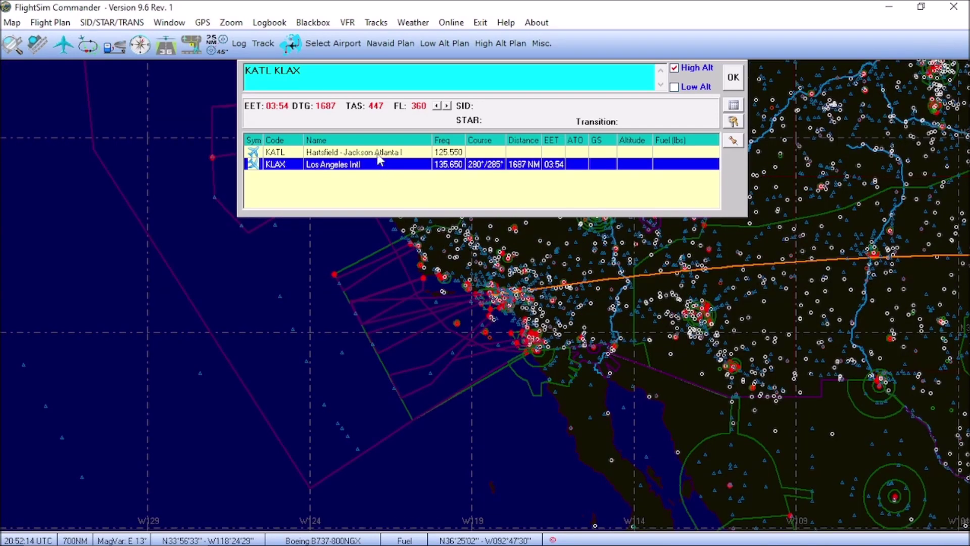
pyautogui.click(377, 151)
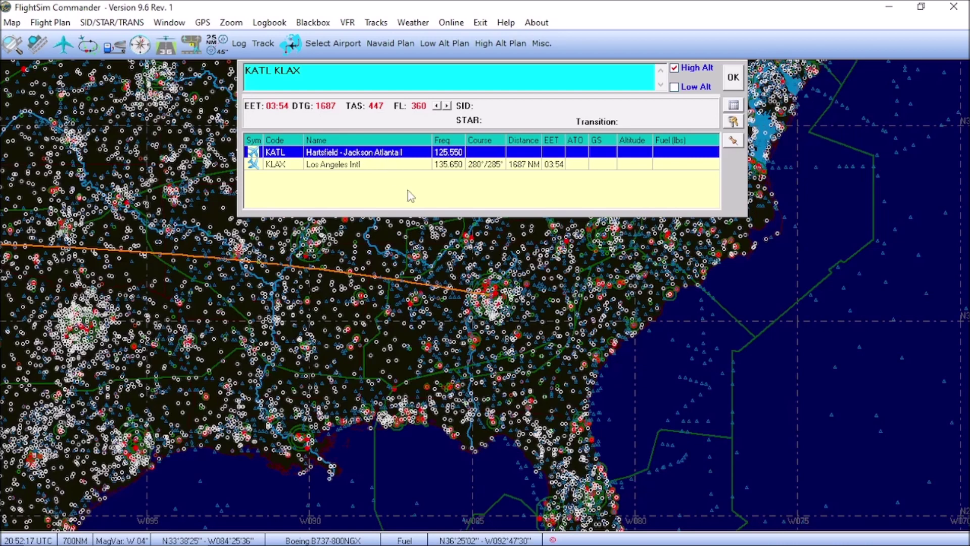
pyautogui.scroll(2, 498, 299)
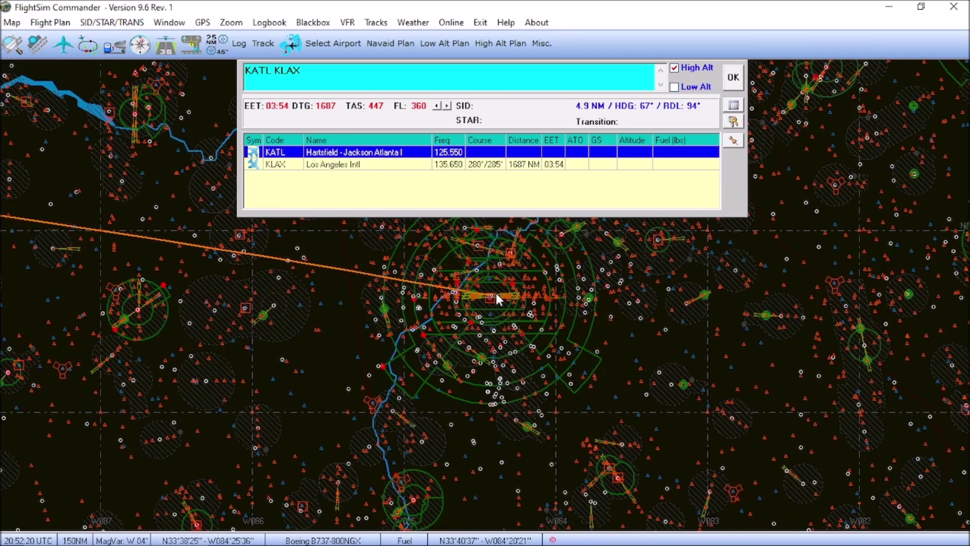
pyautogui.scroll(1, 495, 296)
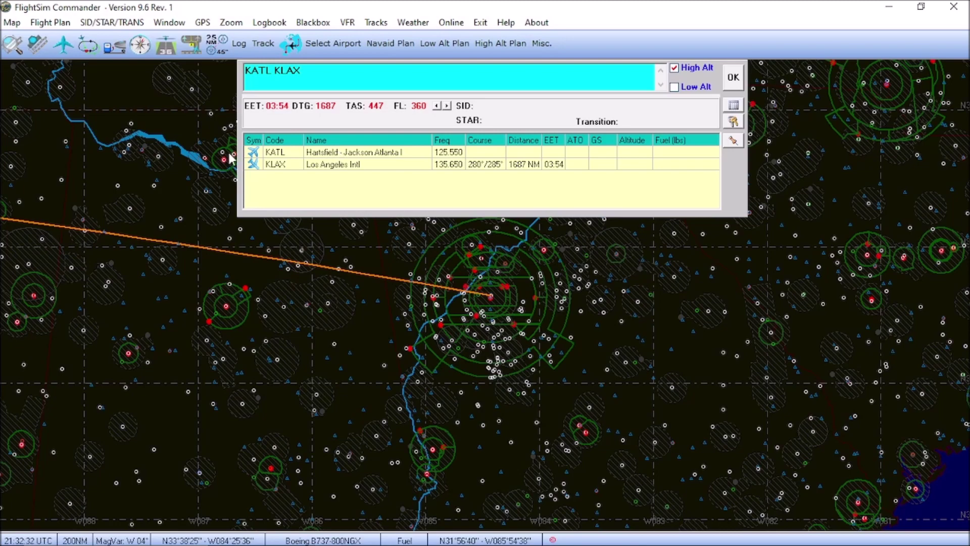
# Bring up the KATL SID list and move the picker off the route area.
pyautogui.click(99, 23)
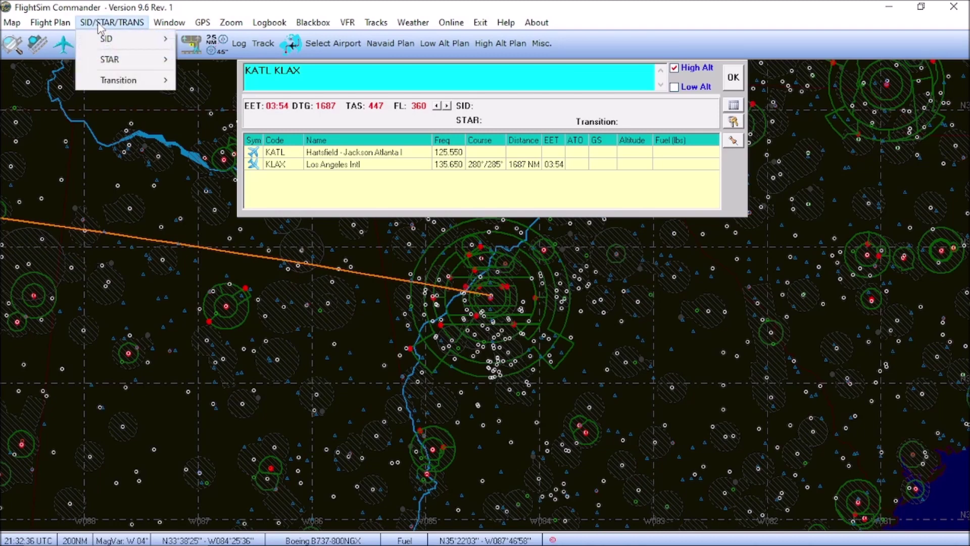
pyautogui.moveTo(102, 44)
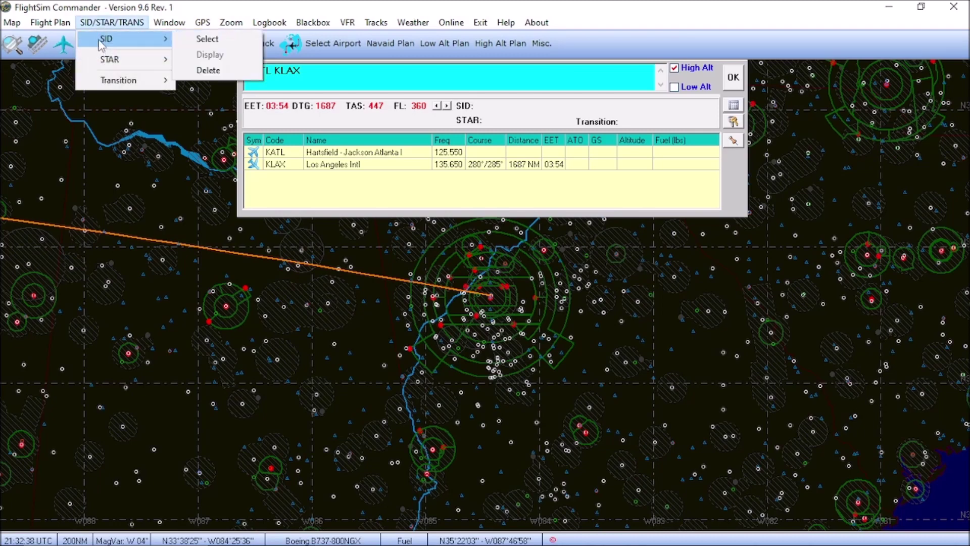
pyautogui.click(208, 40)
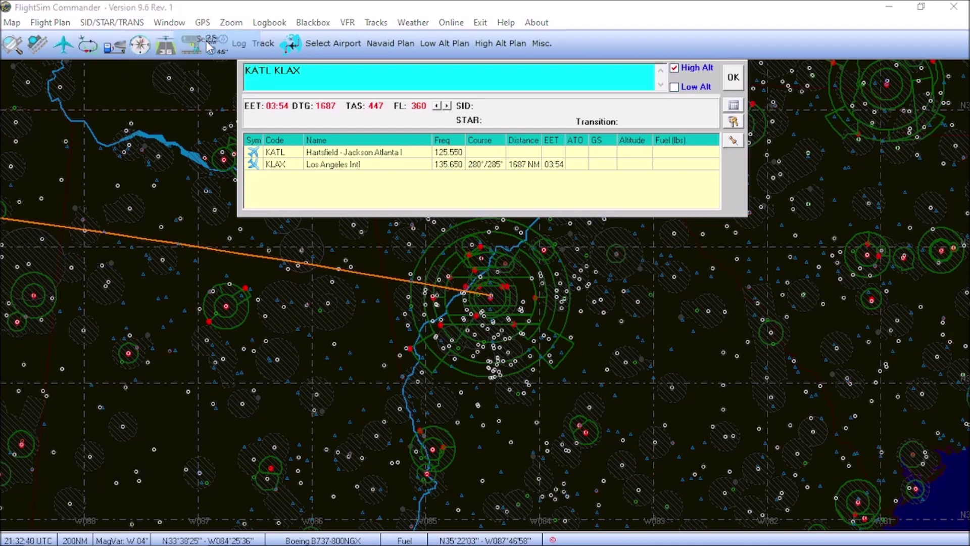
pyautogui.moveTo(432, 142); pyautogui.dragTo(776, 239)
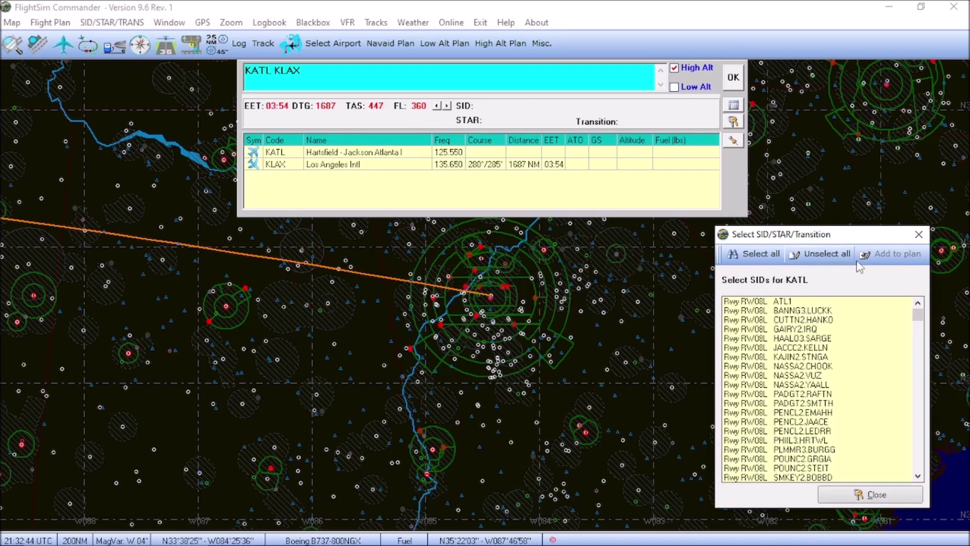
pyautogui.moveTo(919, 317); pyautogui.dragTo(922, 352)
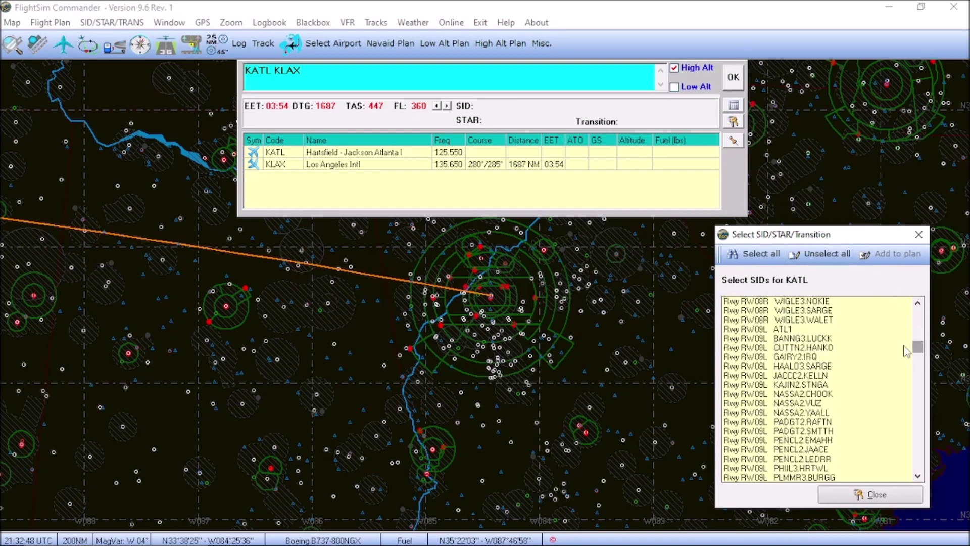
# Preview the RW09L departures ATL1, BANNG3.LUCKK, CUTTN2.HANKO and GAIRY2.IRQ.
pyautogui.click(754, 332)
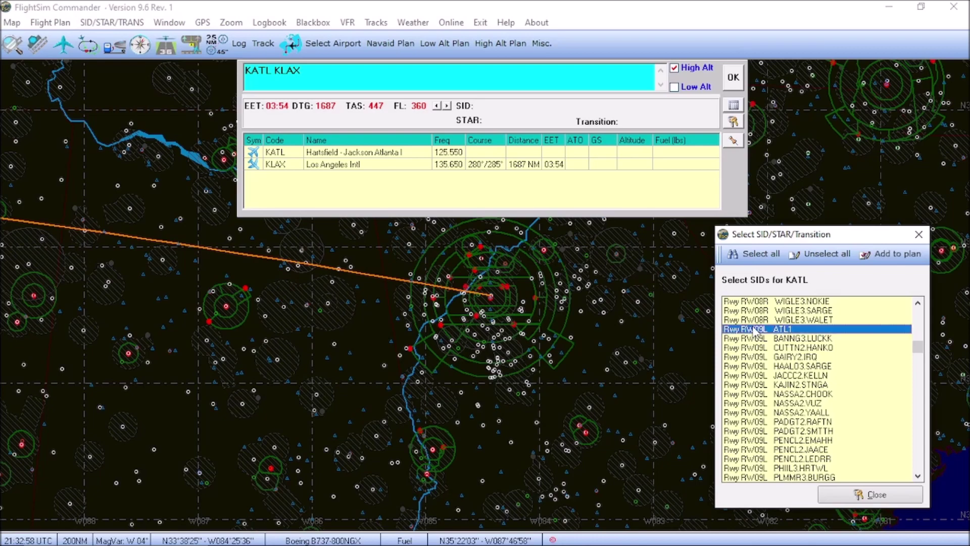
pyautogui.click(754, 331)
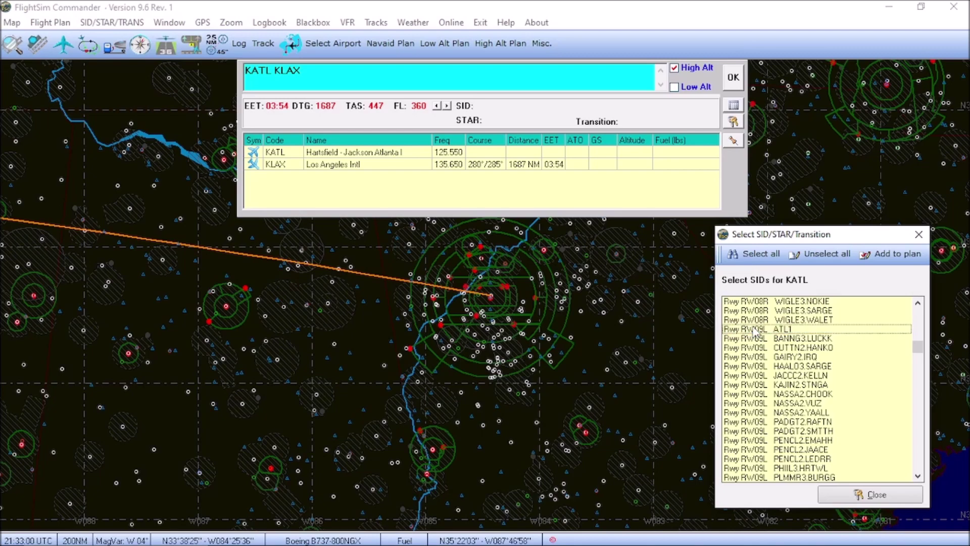
pyautogui.click(761, 338)
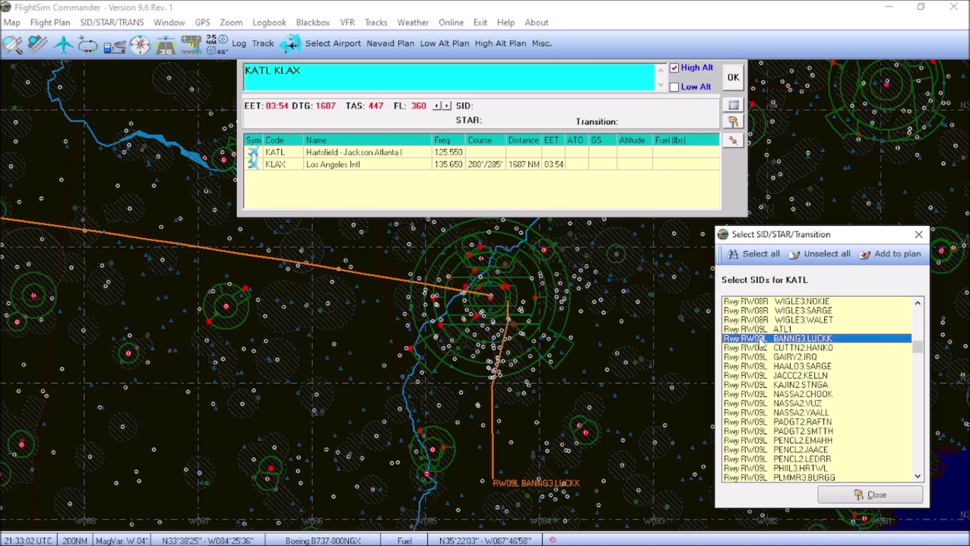
pyautogui.click(762, 338)
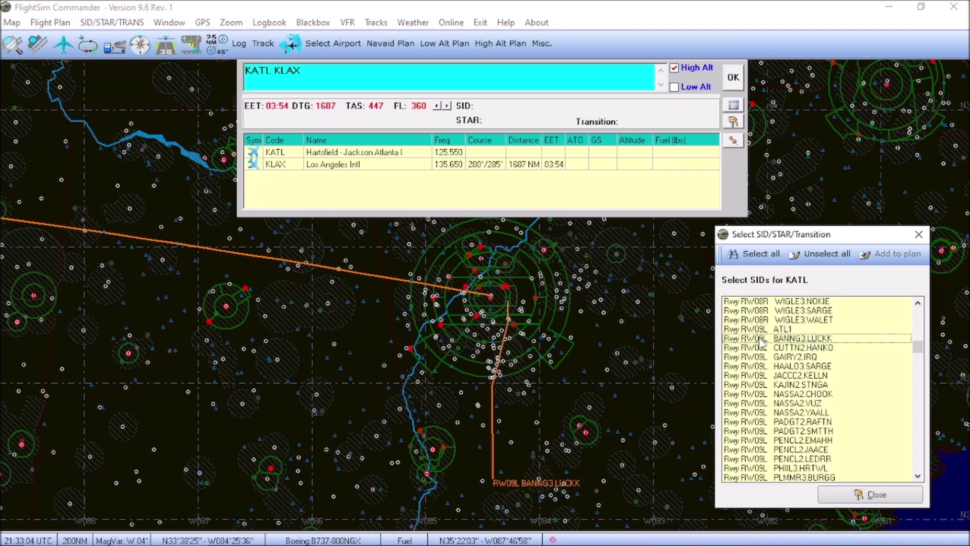
pyautogui.click(571, 310)
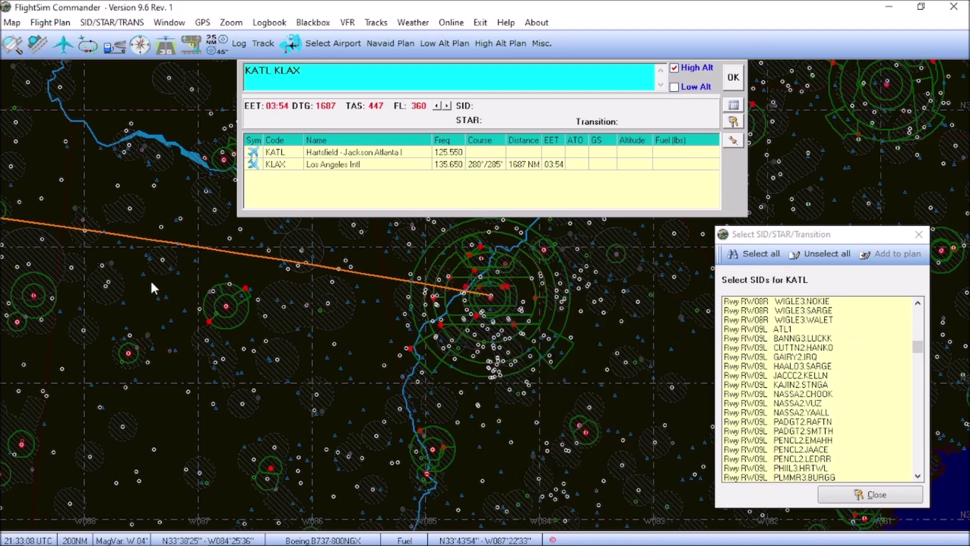
pyautogui.click(795, 348)
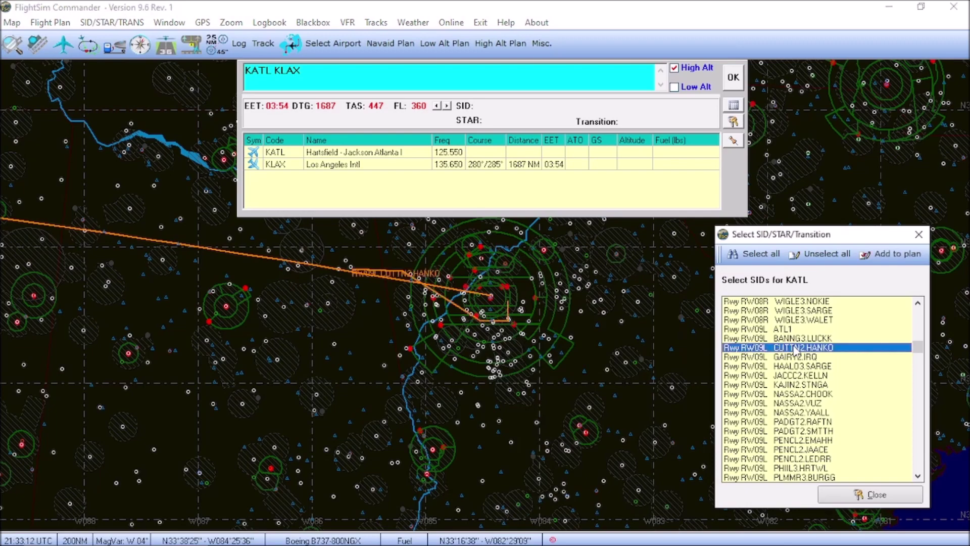
pyautogui.click(796, 348)
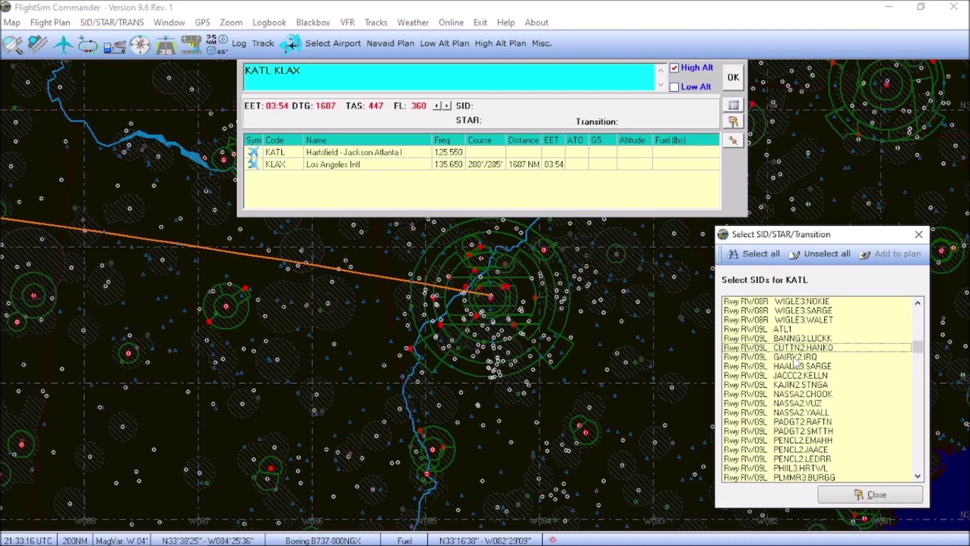
pyautogui.click(793, 356)
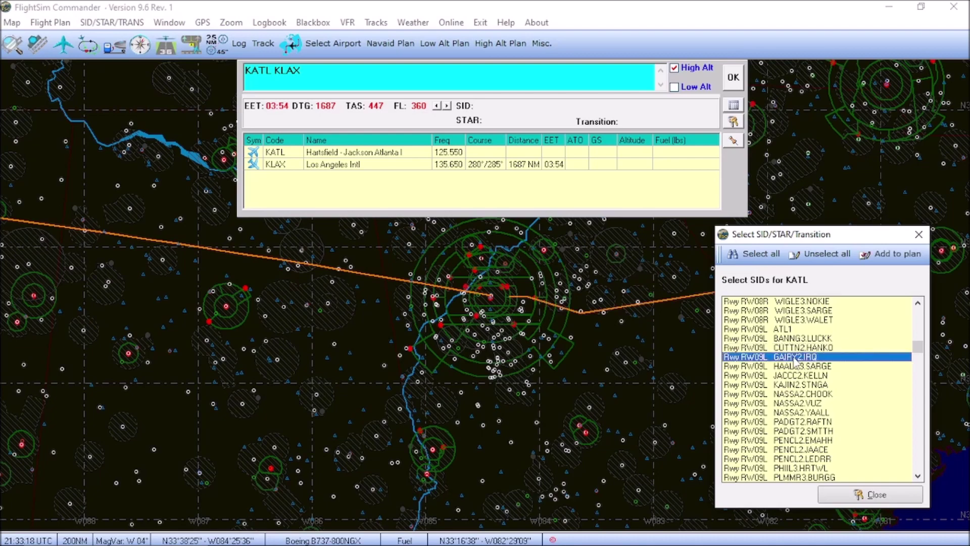
# Preview the HAALO3.SARGE, JACCC2.KELLN and KAJIN2.STNGA departures.
pyautogui.click(794, 360)
pyautogui.click(796, 368)
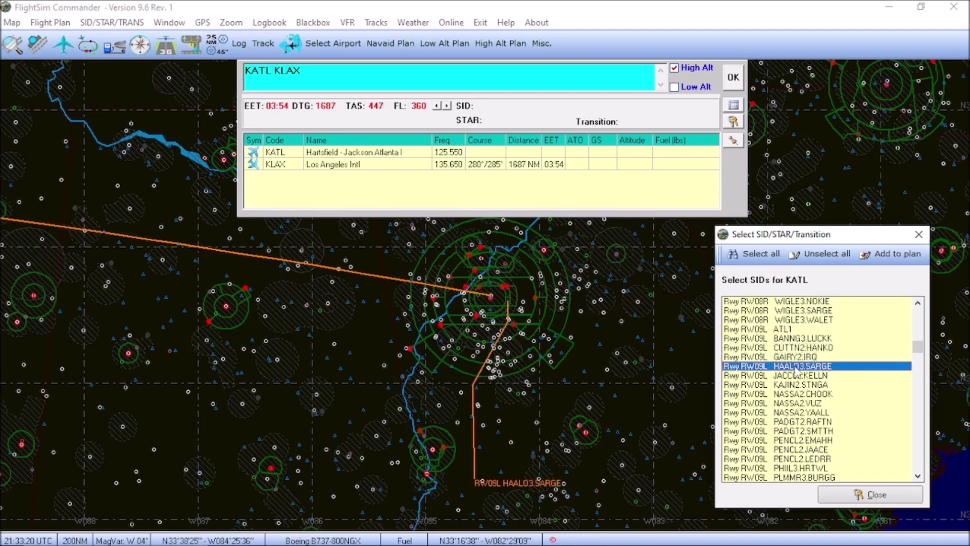
pyautogui.click(796, 368)
pyautogui.click(799, 376)
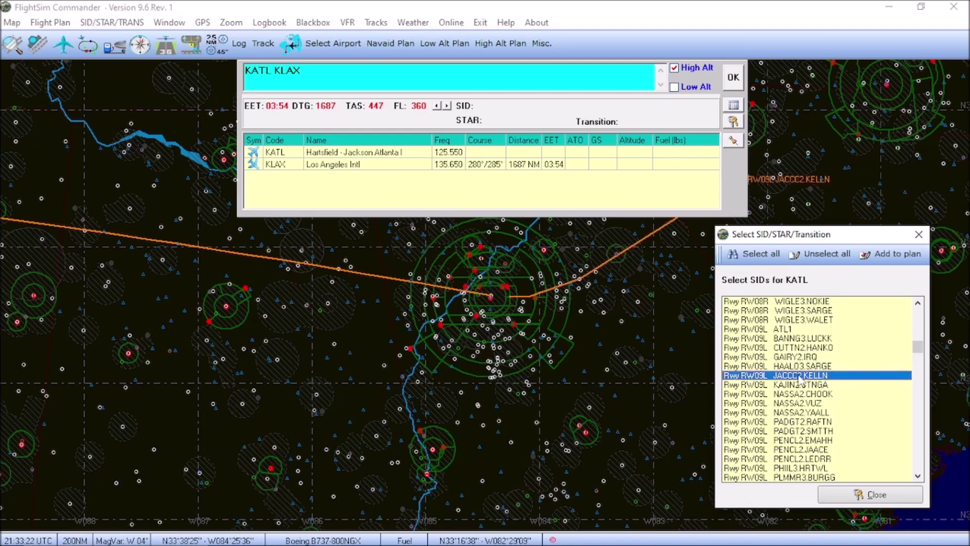
pyautogui.click(798, 377)
pyautogui.click(801, 386)
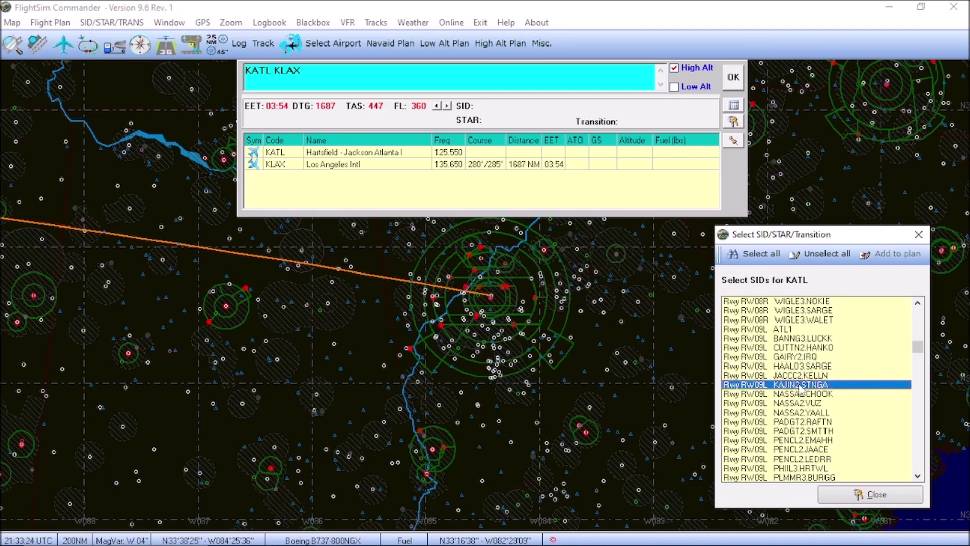
# Add the NASSA2.CHOOK (09L) SID to the plan, making the route 1715 NM.
pyautogui.click(799, 386)
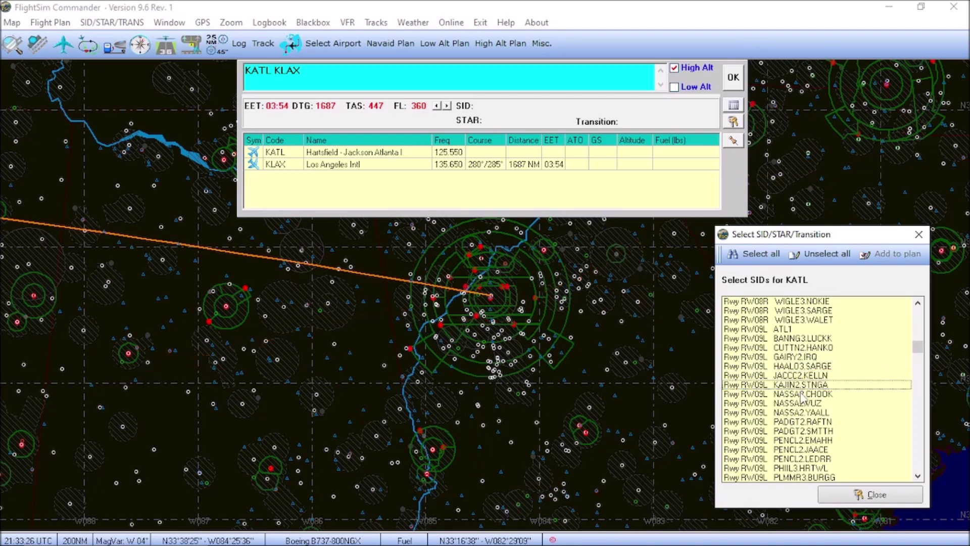
pyautogui.click(800, 394)
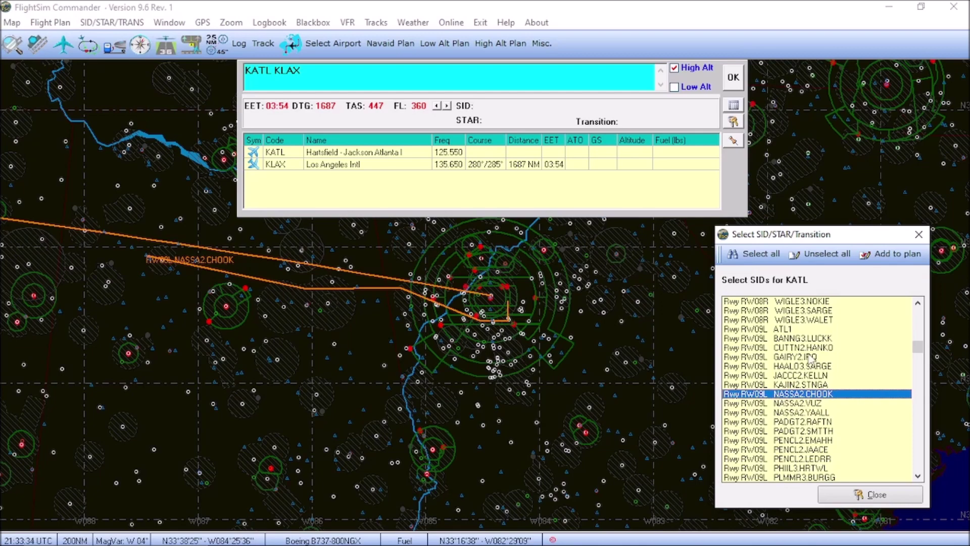
pyautogui.click(878, 258)
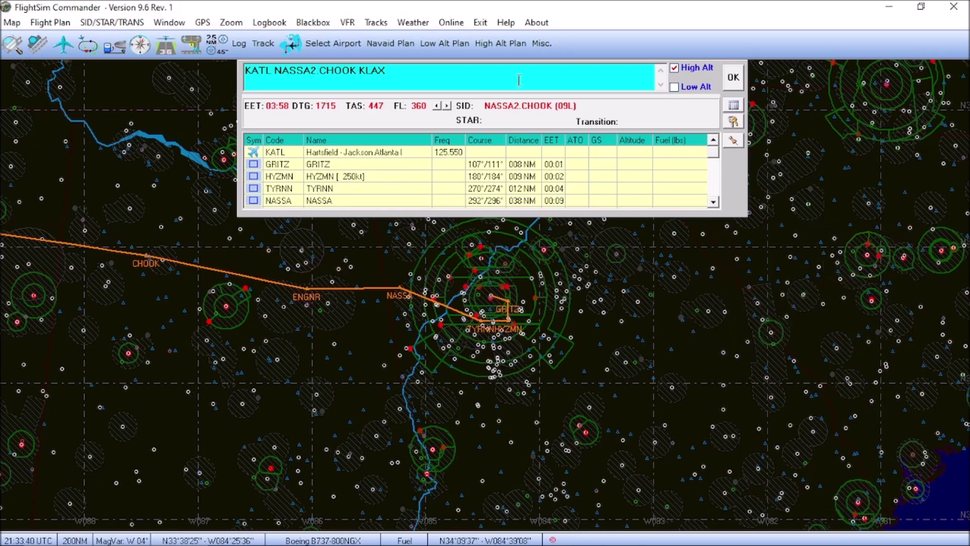
pyautogui.click(496, 48)
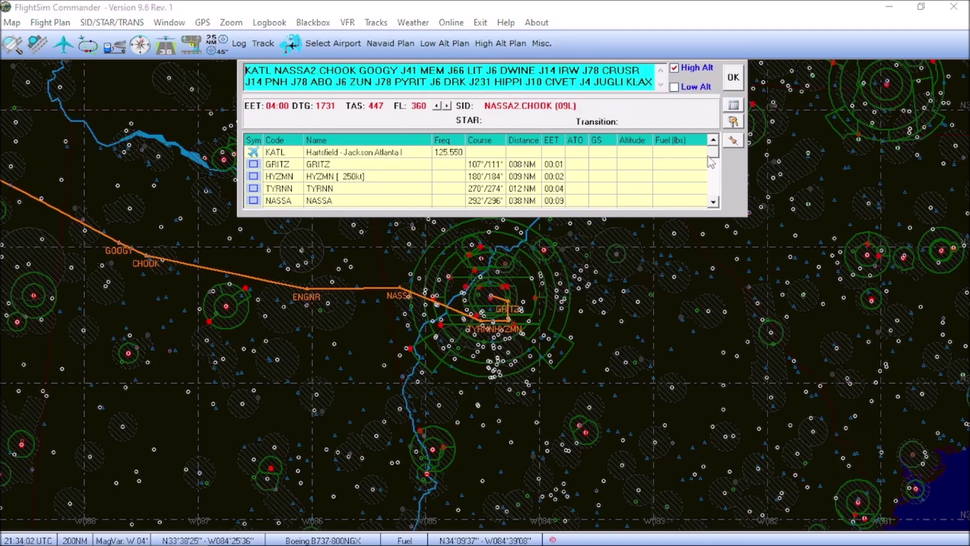
pyautogui.moveTo(712, 154); pyautogui.dragTo(713, 204)
pyautogui.click(388, 201)
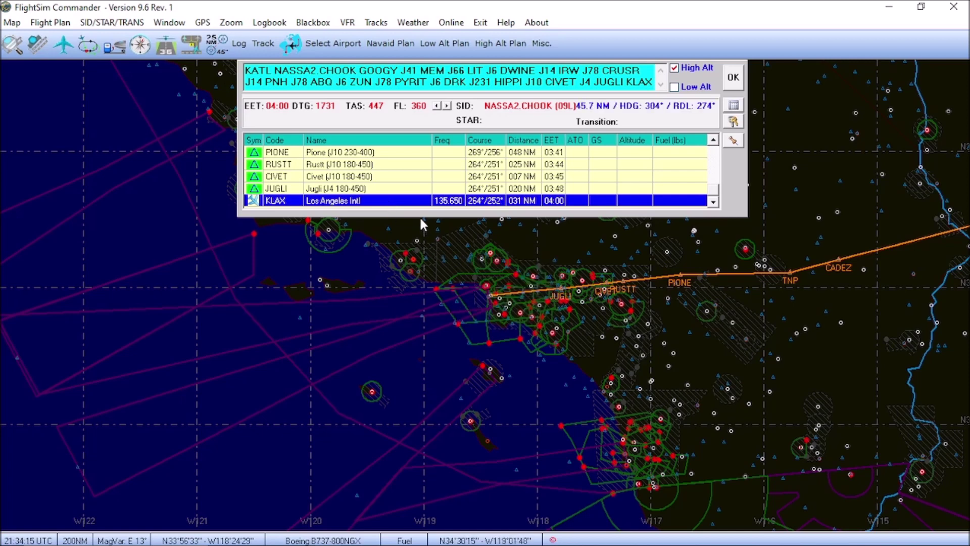
pyautogui.moveTo(421, 217)
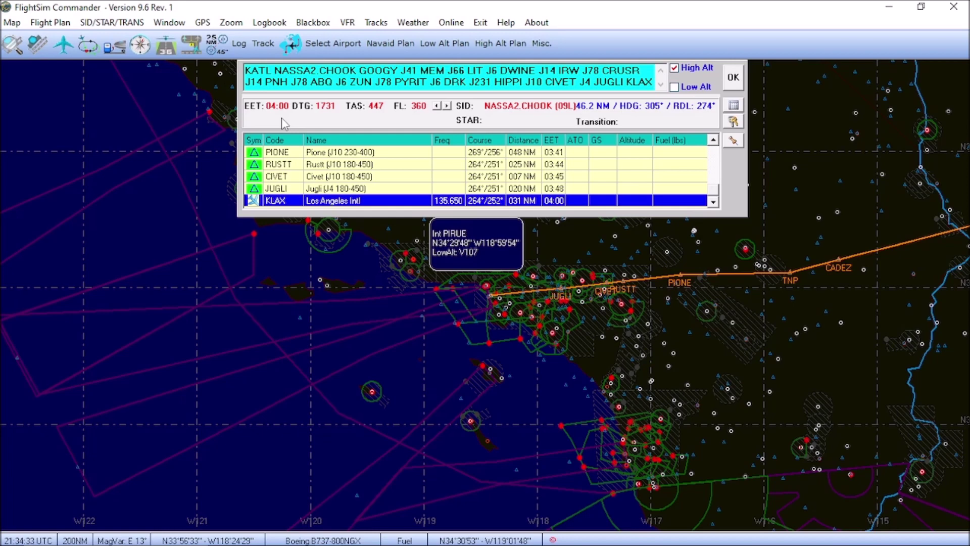
# Preview the BRUEN2.GABBL arrival for KLAX on the map, then close the arrival choices without adding it.
pyautogui.click(104, 23)
pyautogui.moveTo(107, 62)
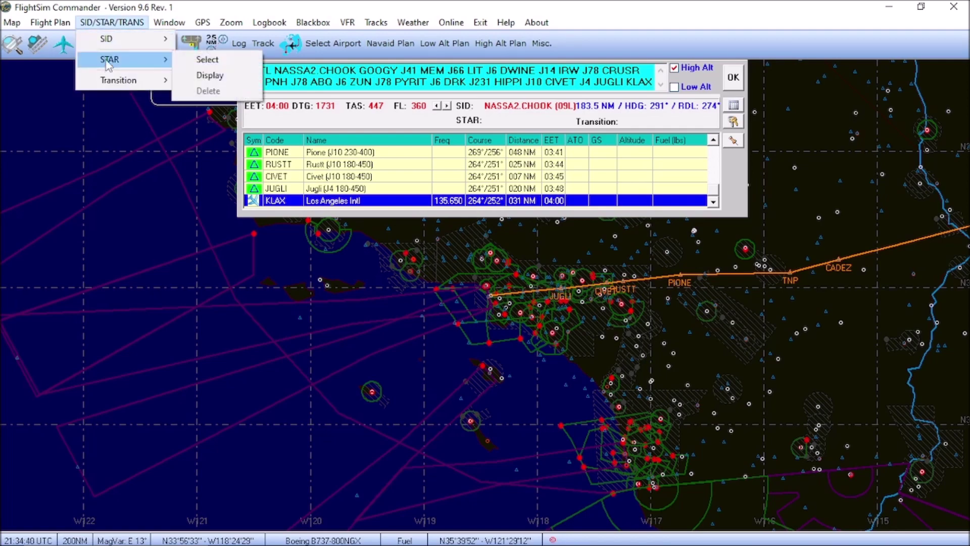
pyautogui.click(207, 59)
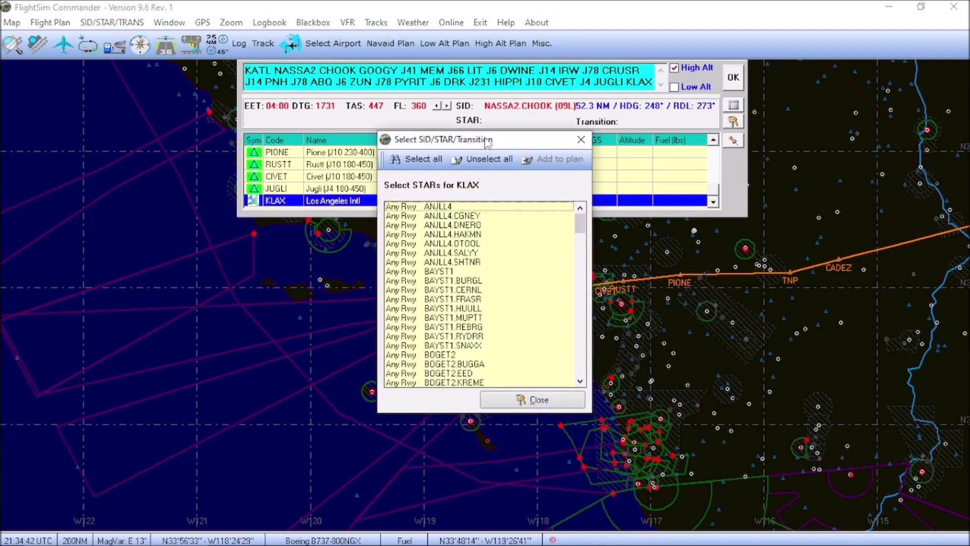
pyautogui.moveTo(489, 137); pyautogui.dragTo(144, 179)
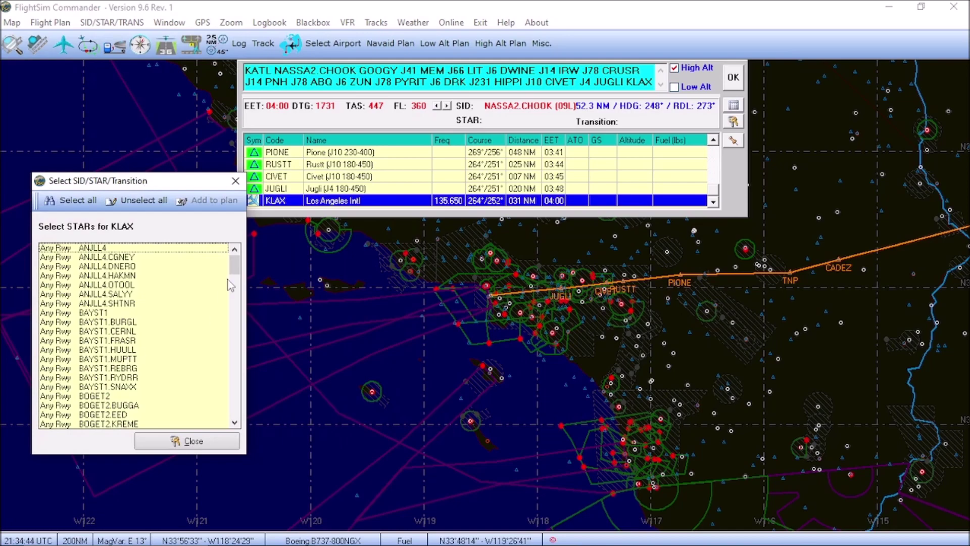
pyautogui.moveTo(234, 266); pyautogui.dragTo(775, 295)
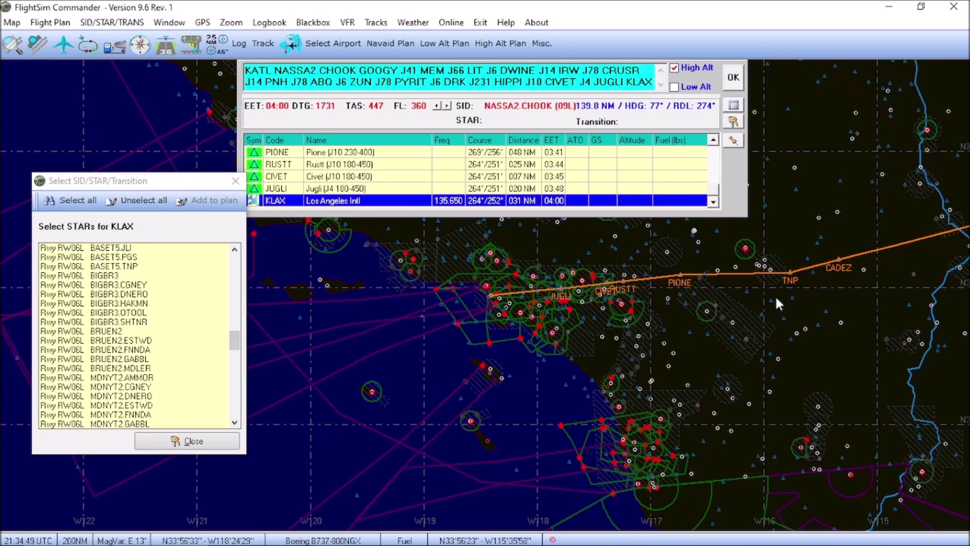
pyautogui.click(120, 359)
pyautogui.click(120, 361)
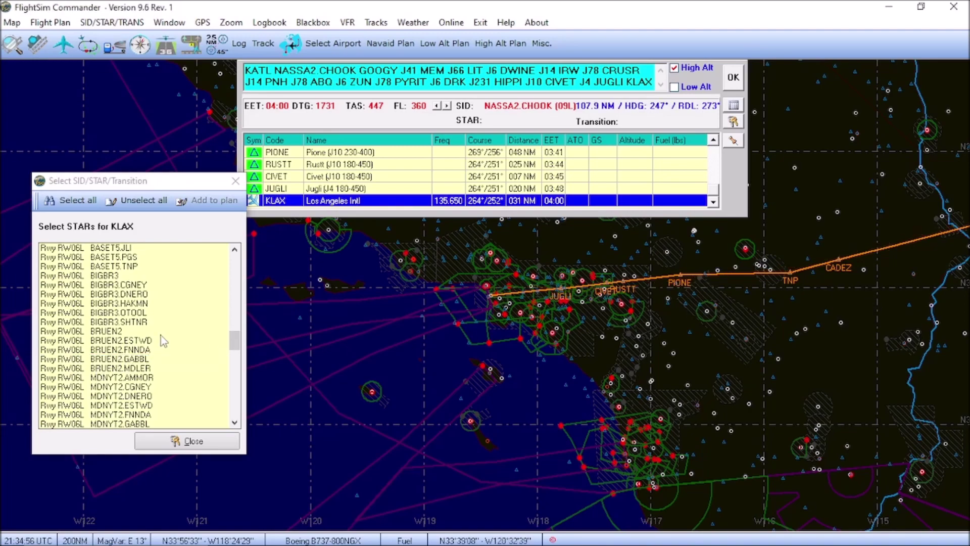
pyautogui.click(236, 181)
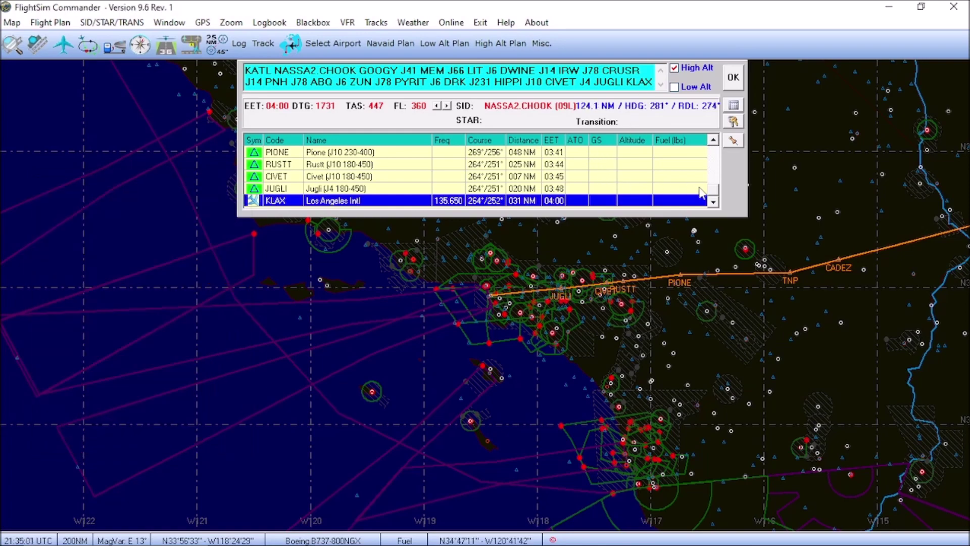
# Select the KLAX destination row in the plan and bring up the Flight Plan menu.
pyautogui.click(322, 204)
pyautogui.click(322, 204)
pyautogui.click(51, 24)
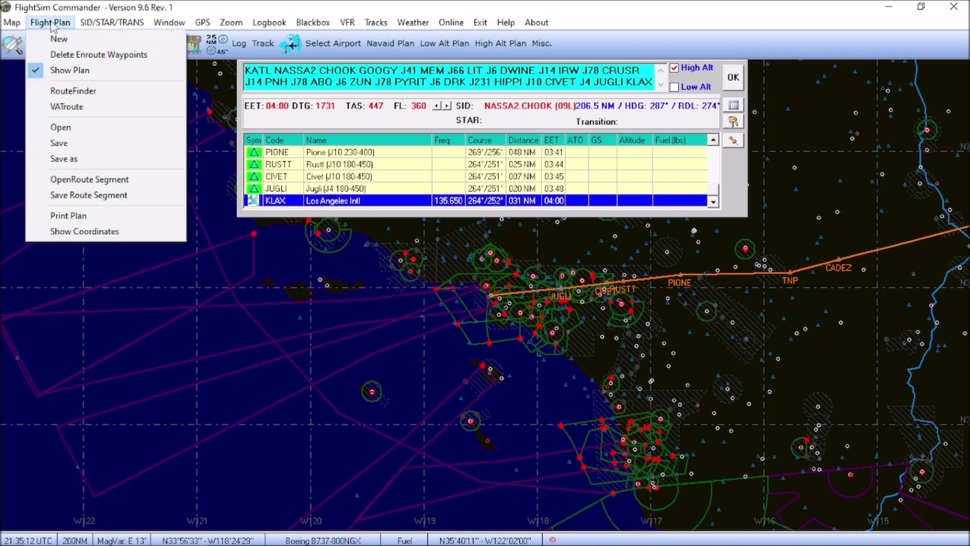
# Save the plan as 'KATL - KLAX', including SIDs, STARs and transitions for PMDG.
pyautogui.click(64, 159)
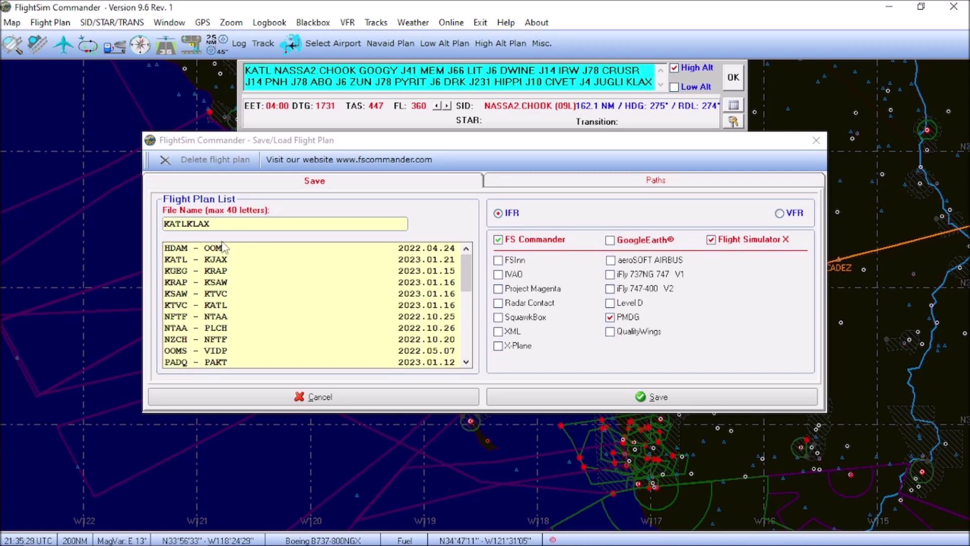
pyautogui.click(187, 224)
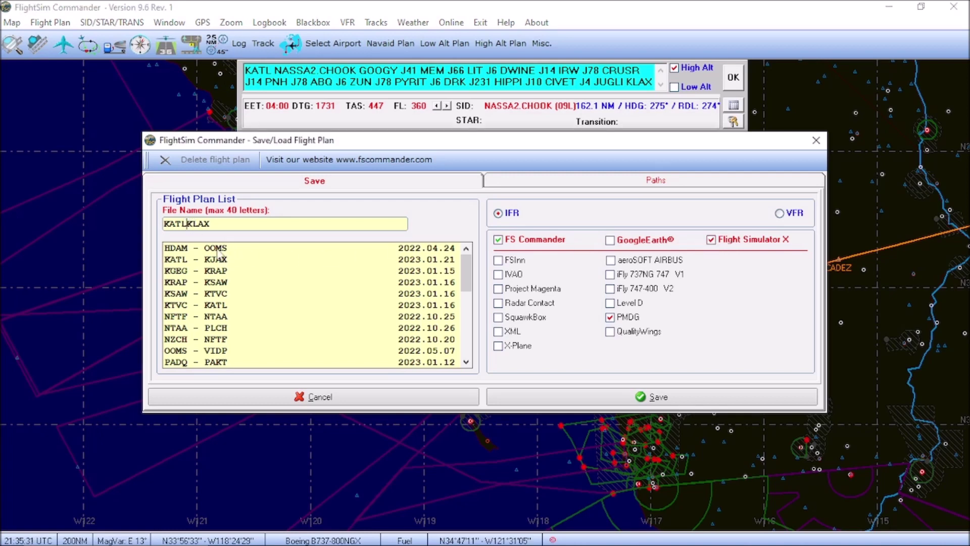
pyautogui.write('-')
pyautogui.click(601, 393)
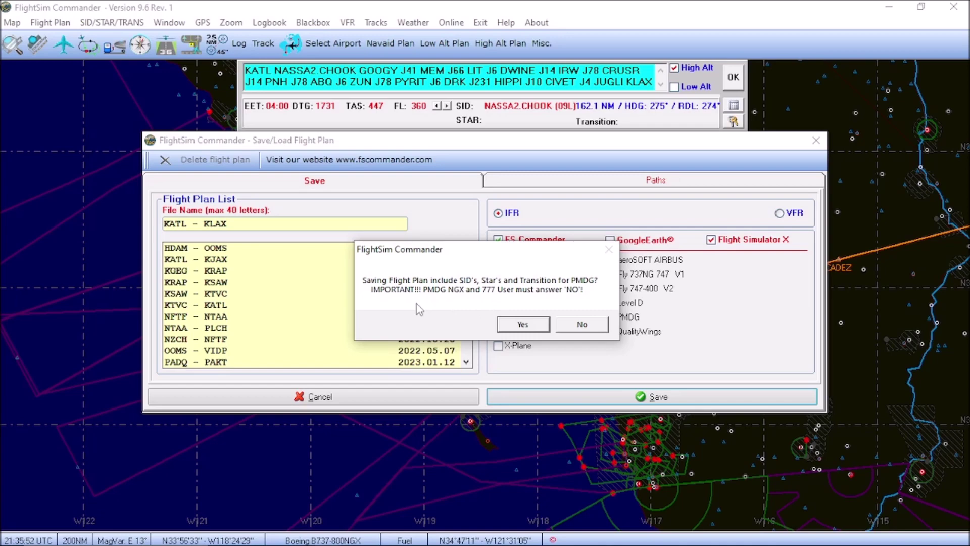
pyautogui.click(520, 324)
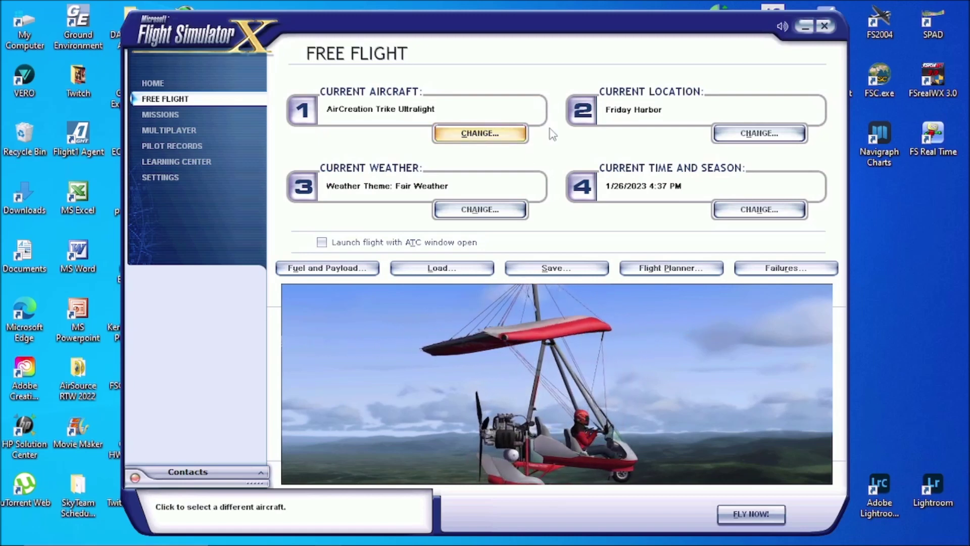
# Choose the Boeing 737-800 Delta Skyteam from the aircraft list as the current aircraft.
pyautogui.scroll(-6, 421, 263)
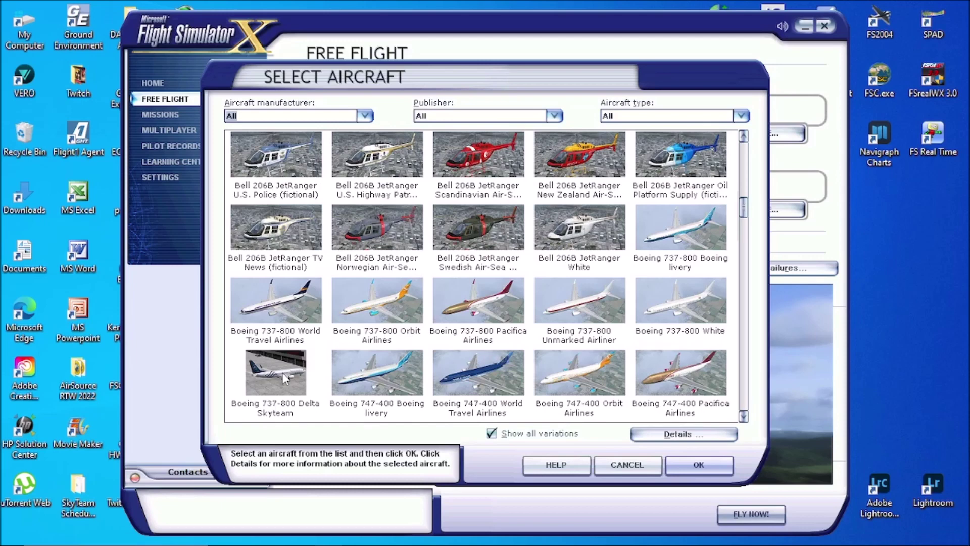
pyautogui.doubleClick(283, 375)
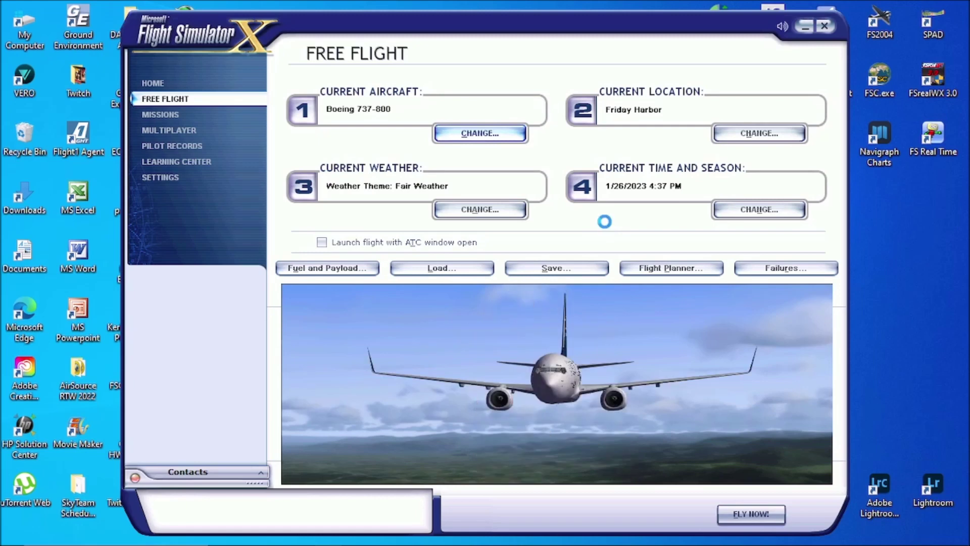
pyautogui.click(740, 135)
# Start at airport ID katl, Hartsfield-Jackson Atlanta, parked at GATE D 10.
pyautogui.click(462, 134)
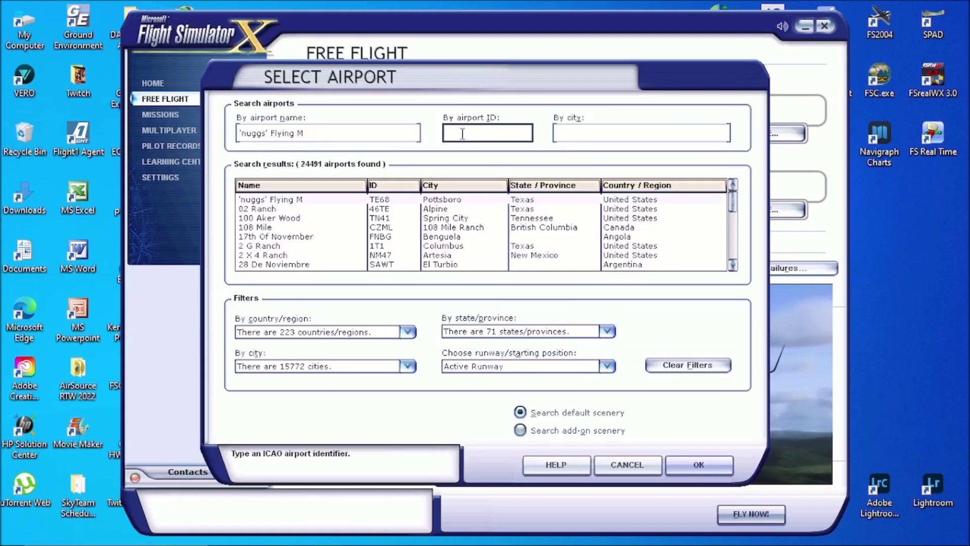
pyautogui.write('katl')
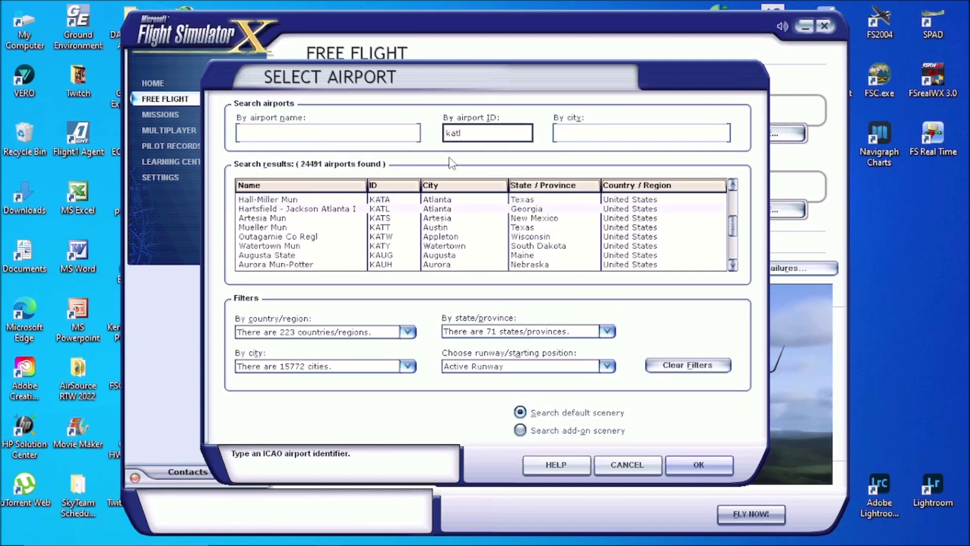
pyautogui.click(607, 366)
pyautogui.scroll(-5, 522, 424)
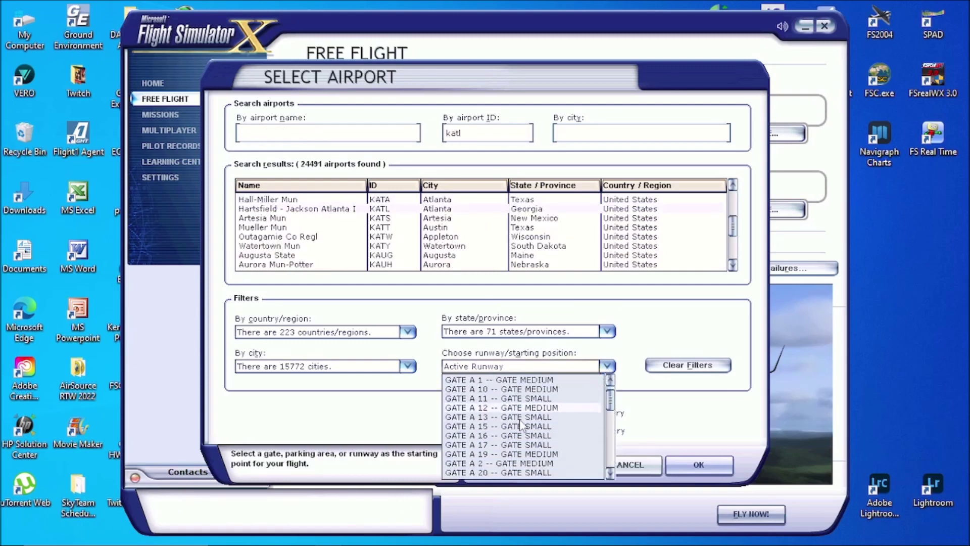
pyautogui.scroll(-10, 522, 425)
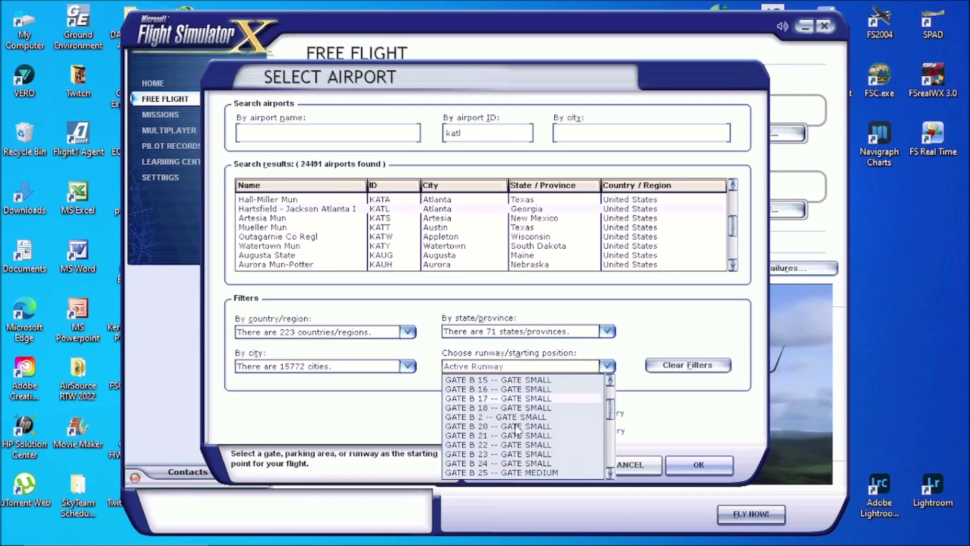
pyautogui.scroll(-8, 515, 431)
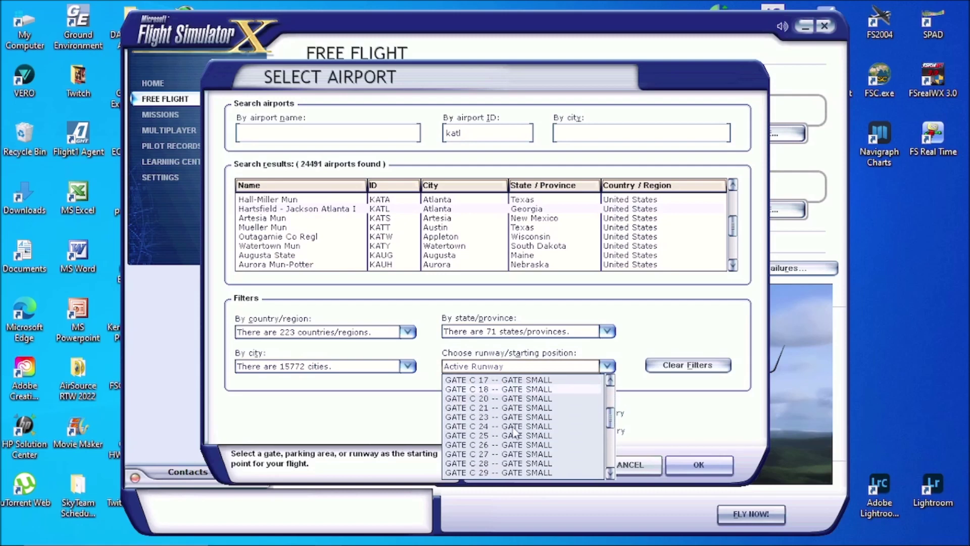
pyautogui.scroll(-8, 515, 431)
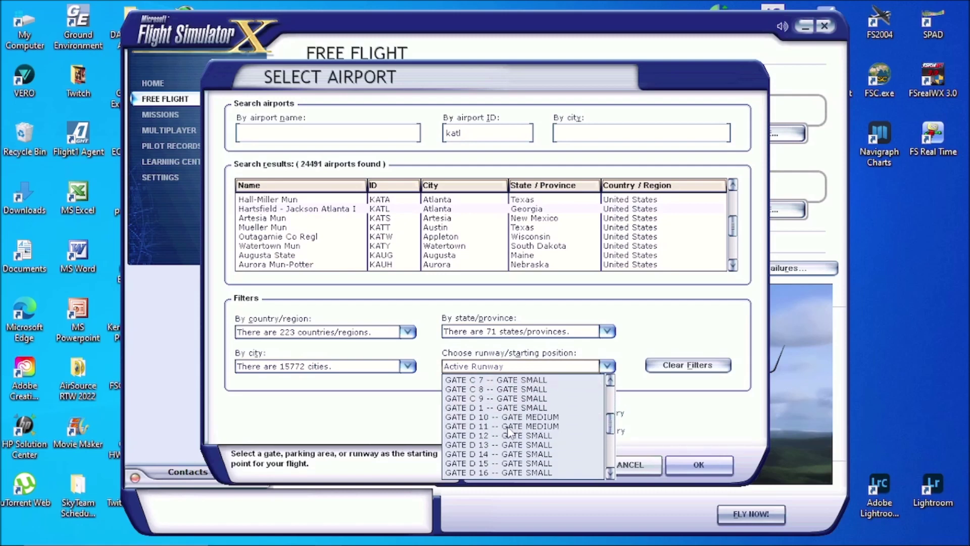
pyautogui.click(499, 417)
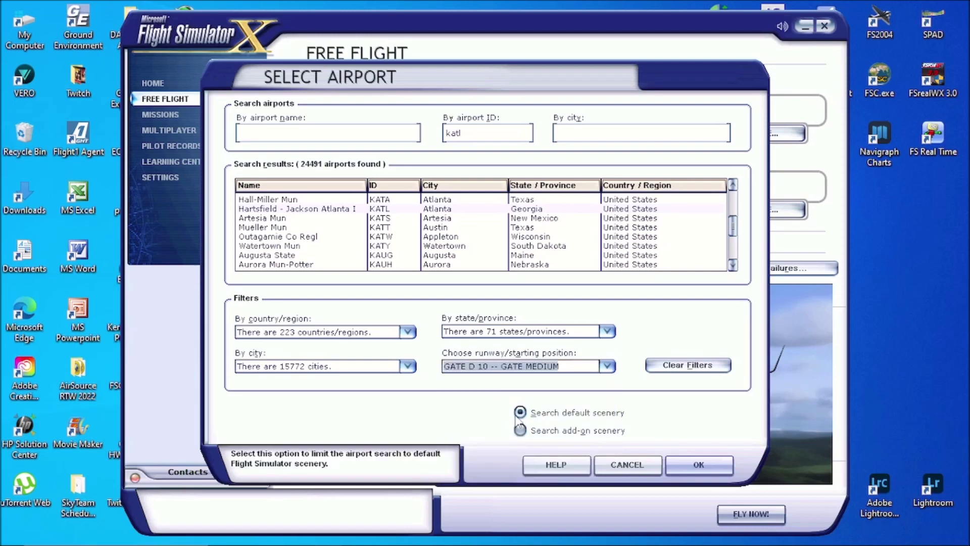
pyautogui.click(684, 462)
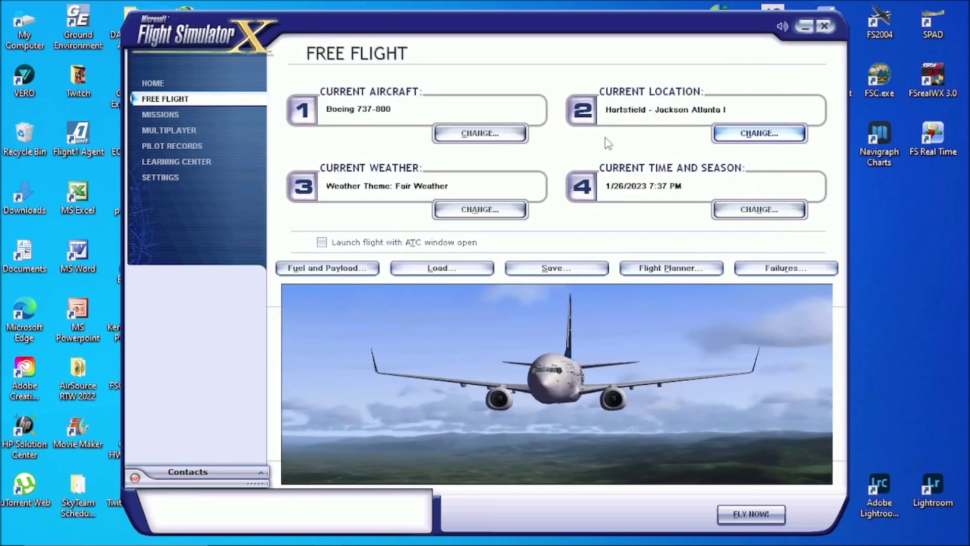
# Set the local time to 12:00 daytime on January 26, 2023.
pyautogui.click(743, 212)
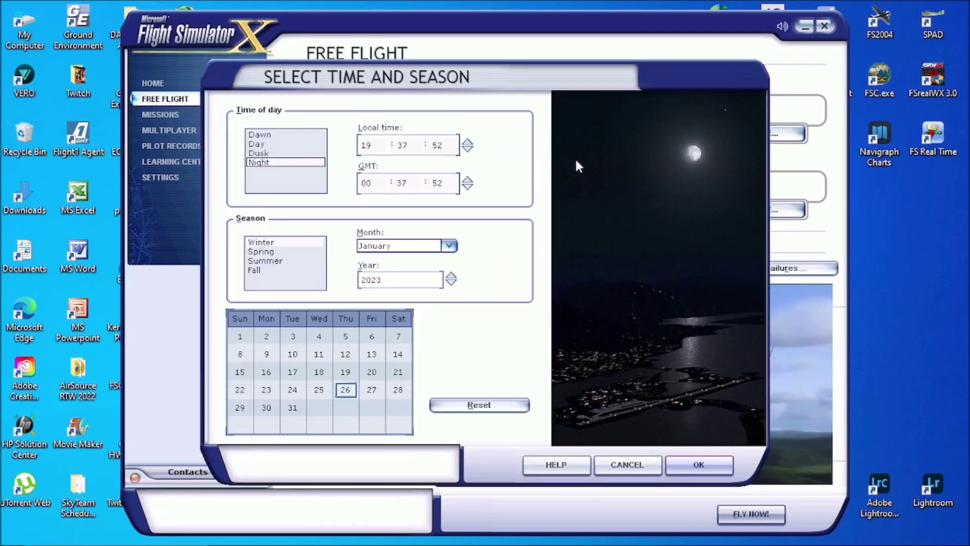
pyautogui.click(258, 144)
pyautogui.click(399, 146)
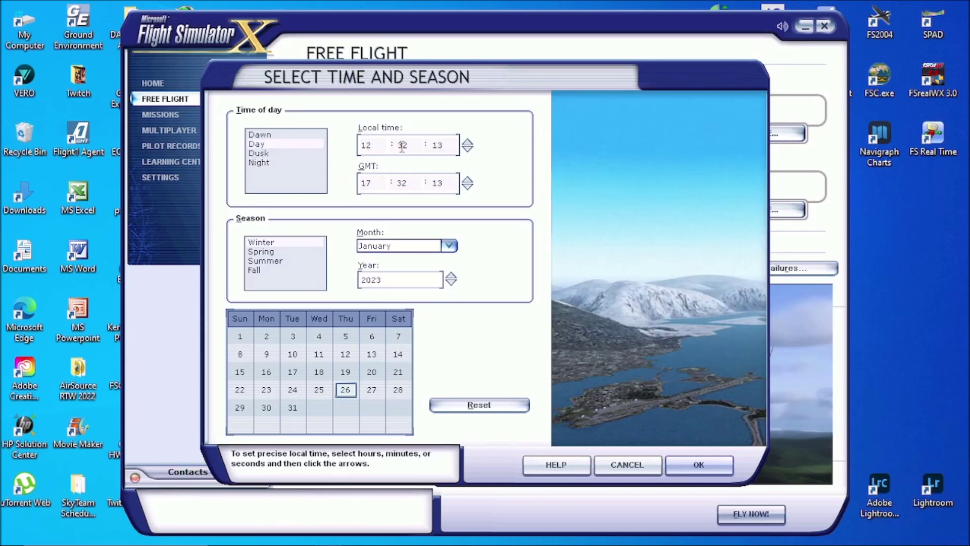
pyautogui.press('Down')
pyautogui.press('Down')
pyautogui.press('Down')
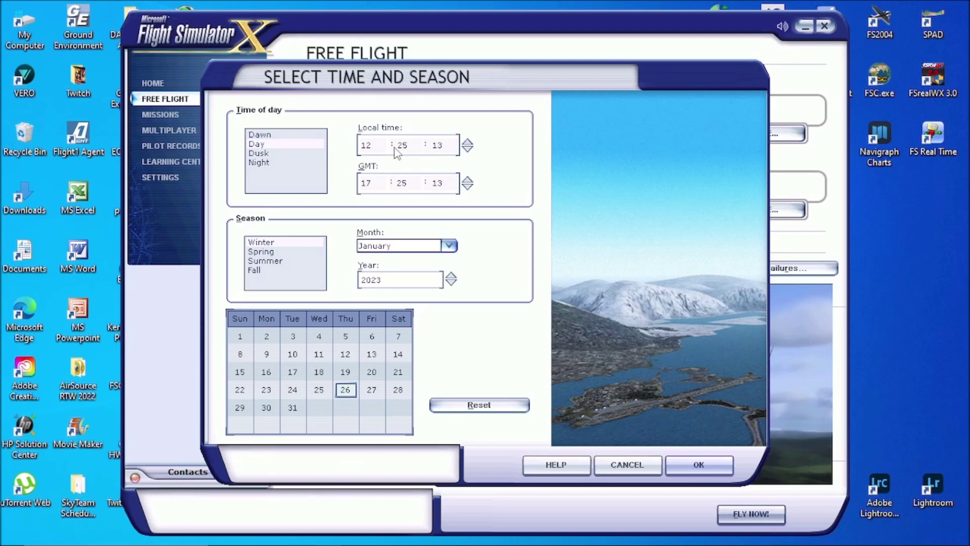
pyautogui.press('Down')
pyautogui.press('Down')
pyautogui.press('Down')
pyautogui.press('Down')
pyautogui.press('Down')
pyautogui.press('Down')
pyautogui.press('Down')
pyautogui.press('Down')
pyautogui.press('Down')
pyautogui.press('Down')
pyautogui.press('Down')
pyautogui.press('Down')
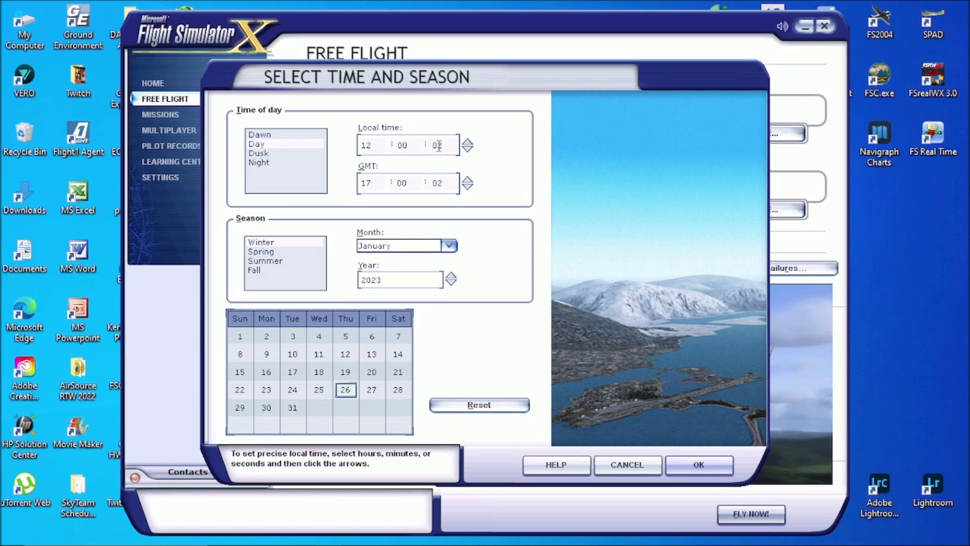
pyautogui.click(673, 463)
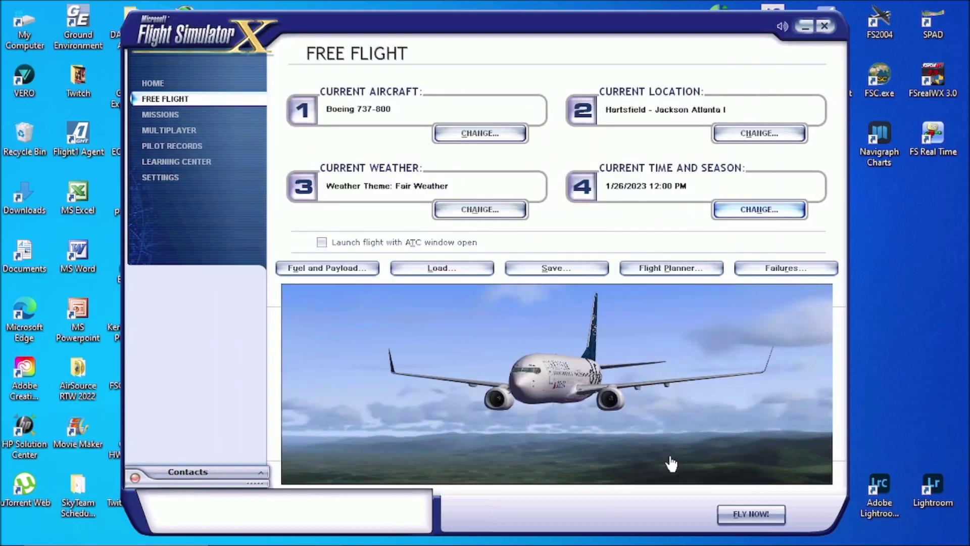
pyautogui.click(753, 511)
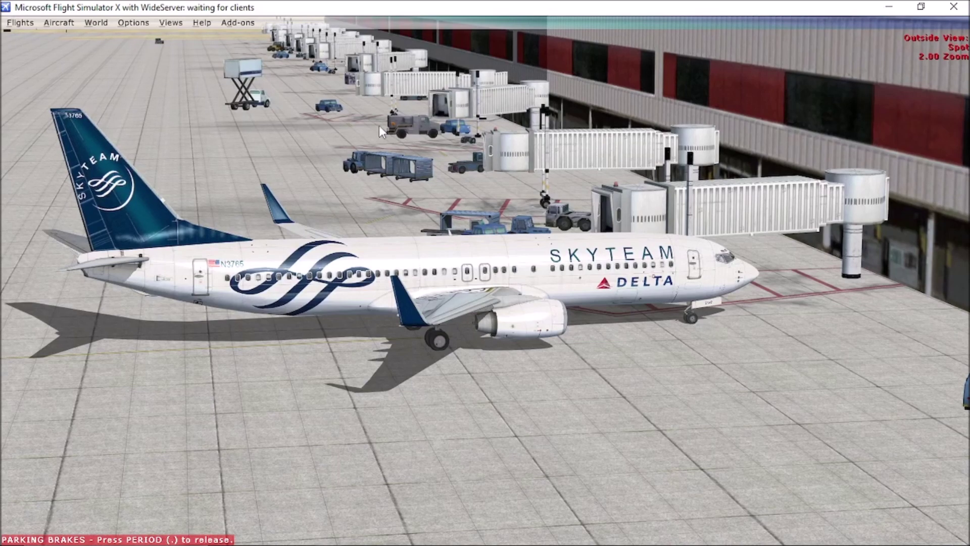
# Switch from the outside view to the 737's 2-D cockpit panel.
pyautogui.rightClick(334, 150)
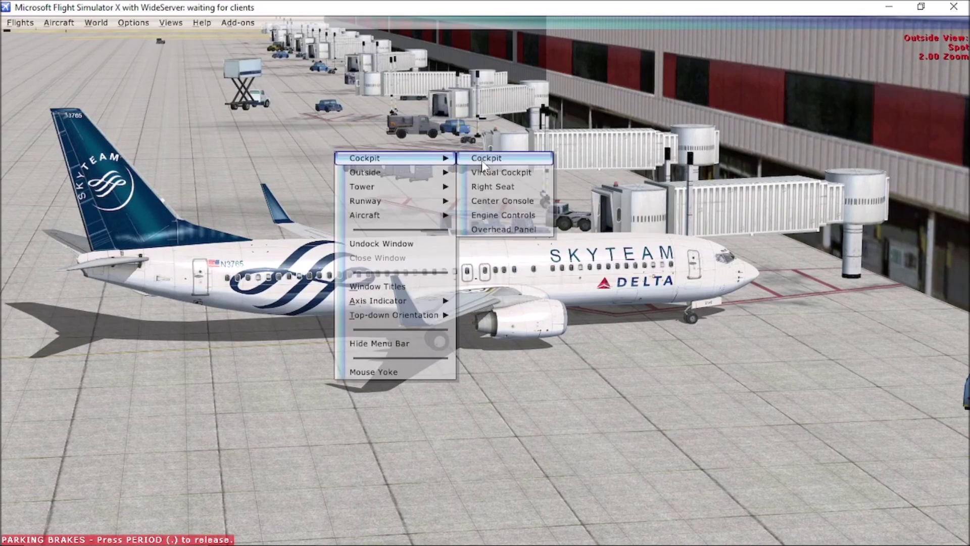
pyautogui.click(482, 159)
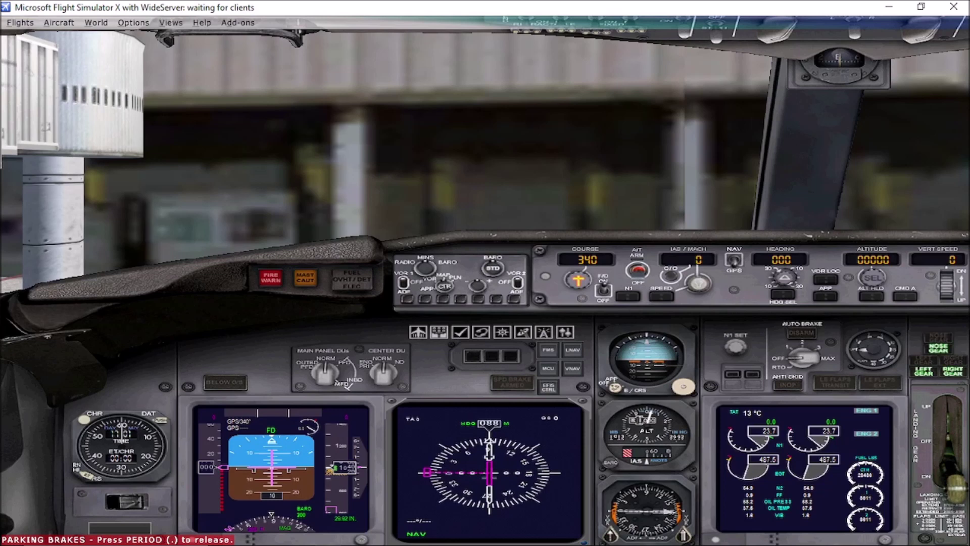
# Load KATL - KLAX.pln in the Flight Planner, declining to move the aircraft to the departure airport.
pyautogui.click(16, 27)
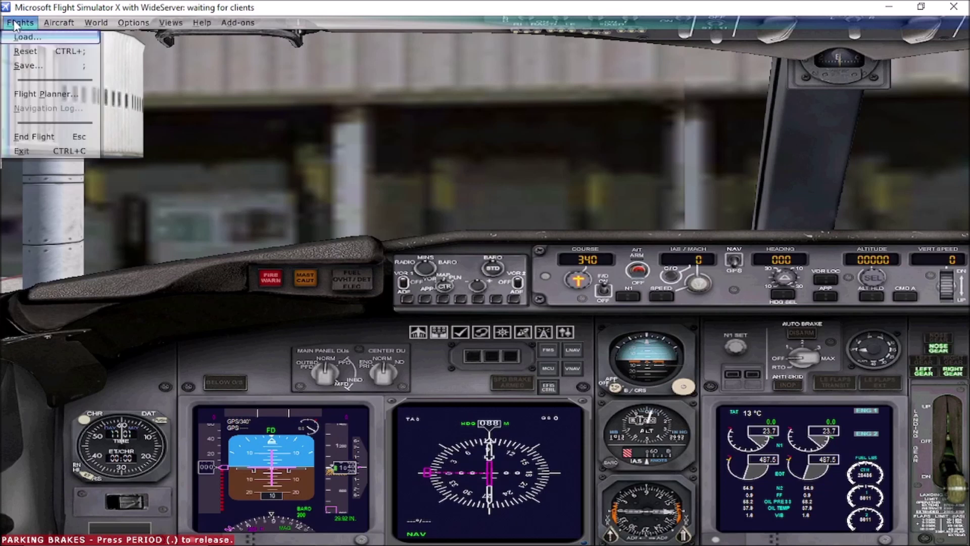
pyautogui.click(29, 94)
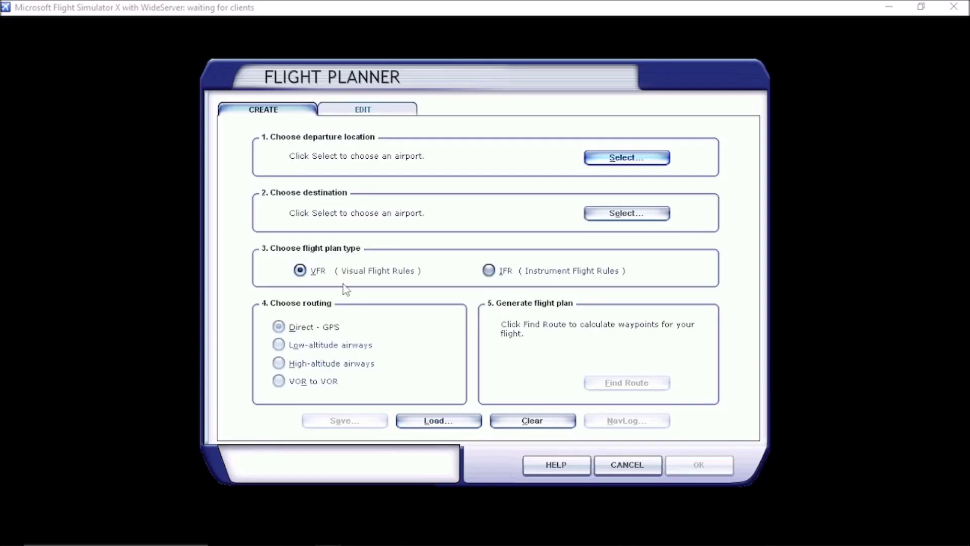
pyautogui.click(440, 423)
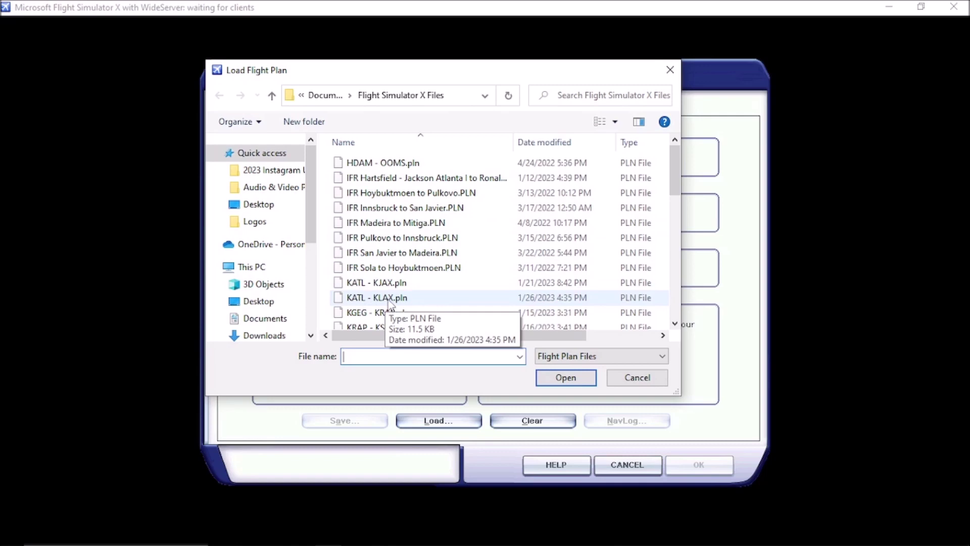
pyautogui.doubleClick(389, 298)
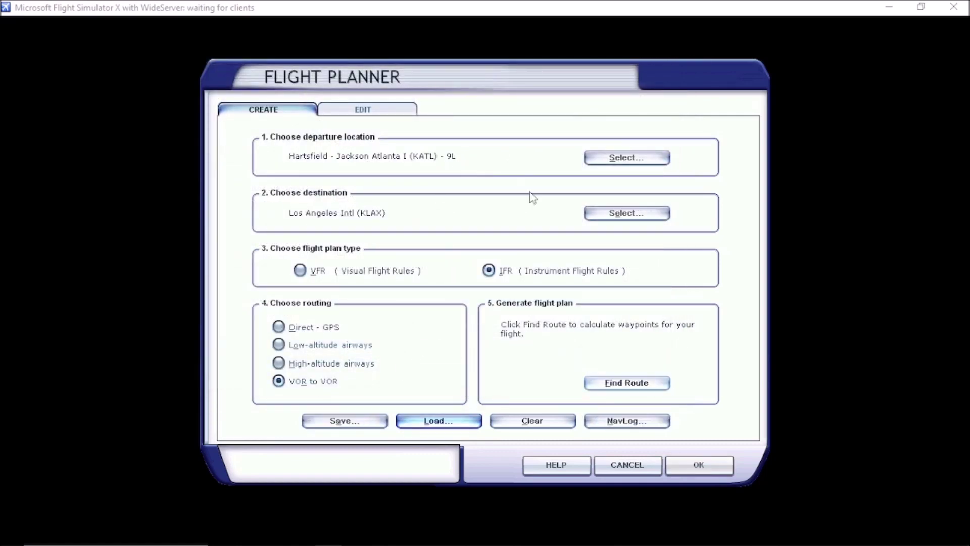
pyautogui.click(690, 466)
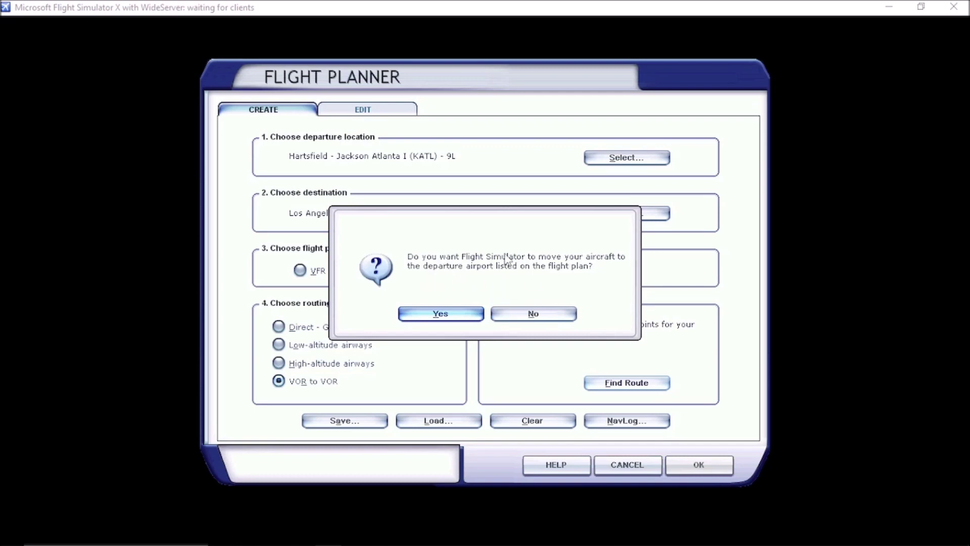
pyautogui.click(525, 314)
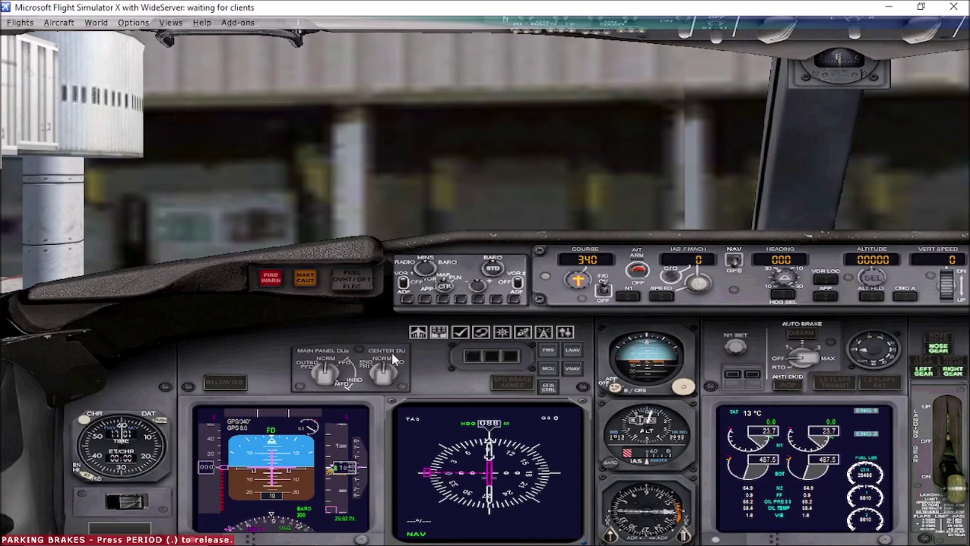
# Show the active flight plan on the GPS 500 and step through its waypoints from GRITZ to KLAX and back.
pyautogui.click(523, 335)
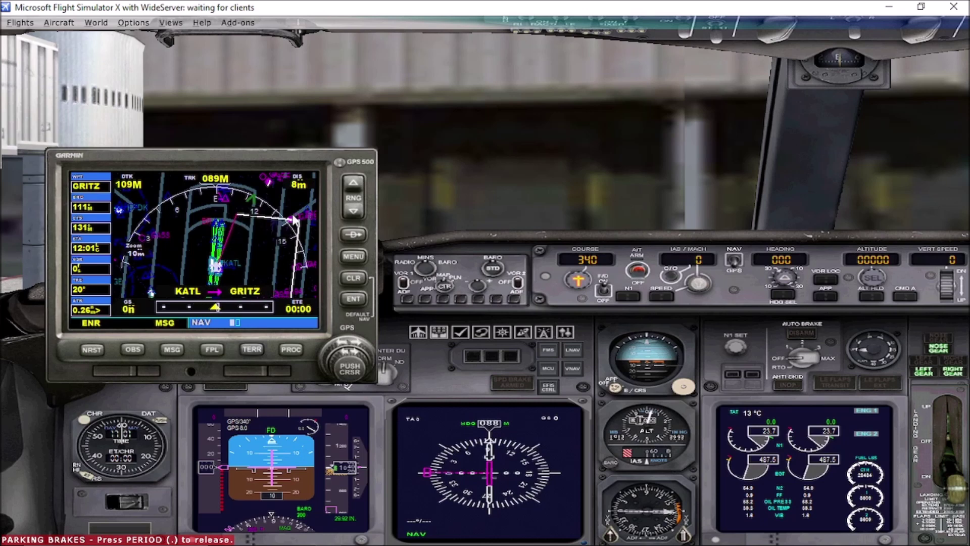
pyautogui.click(209, 350)
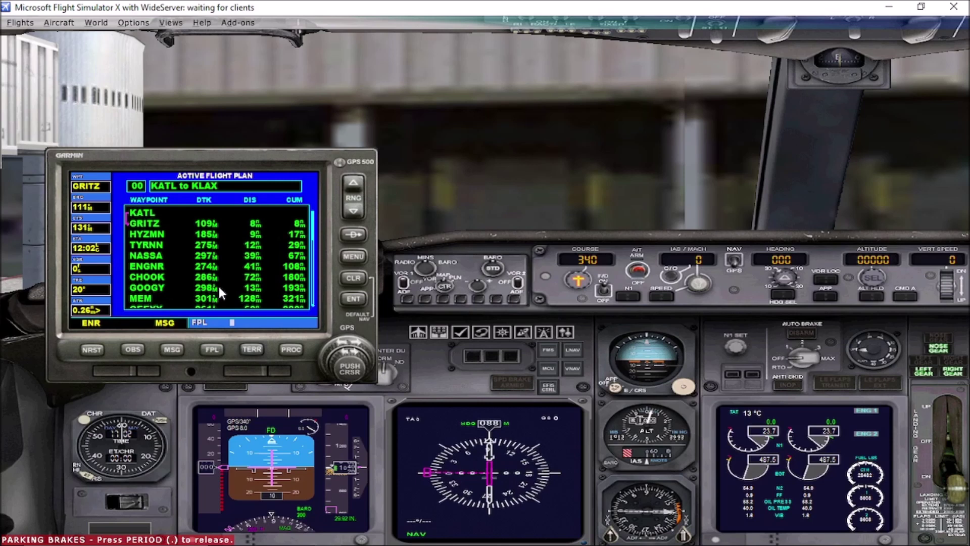
pyautogui.click(356, 348)
pyautogui.scroll(-4, 355, 346)
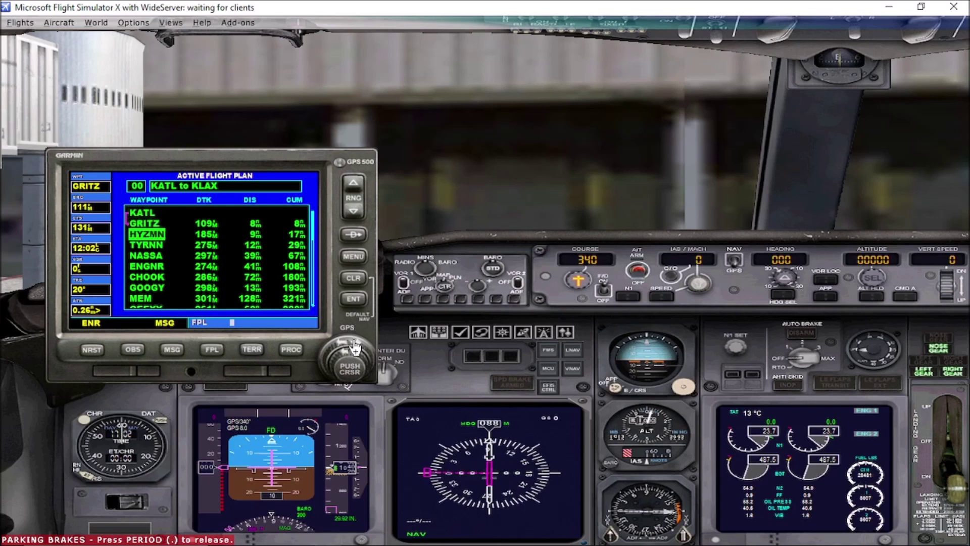
pyautogui.scroll(-8, 357, 348)
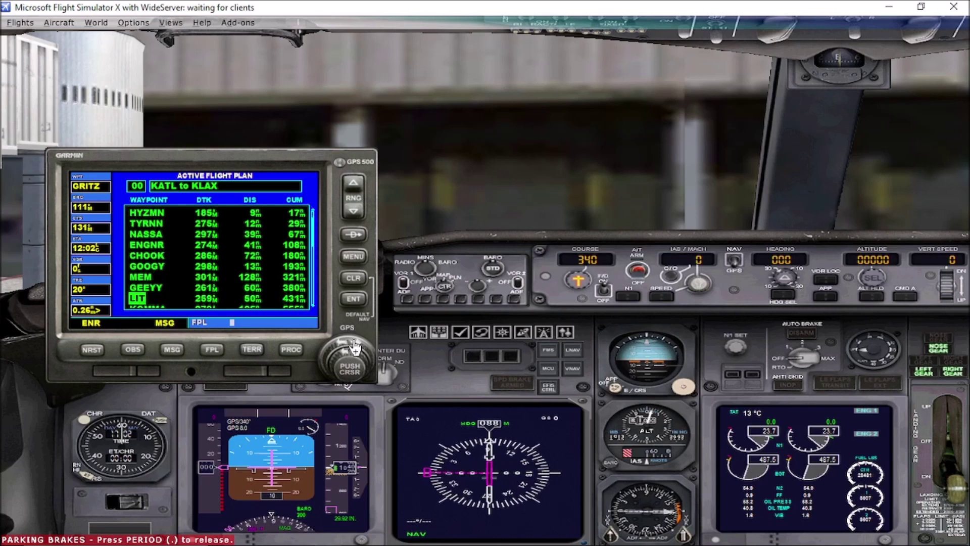
pyautogui.scroll(-4, 356, 348)
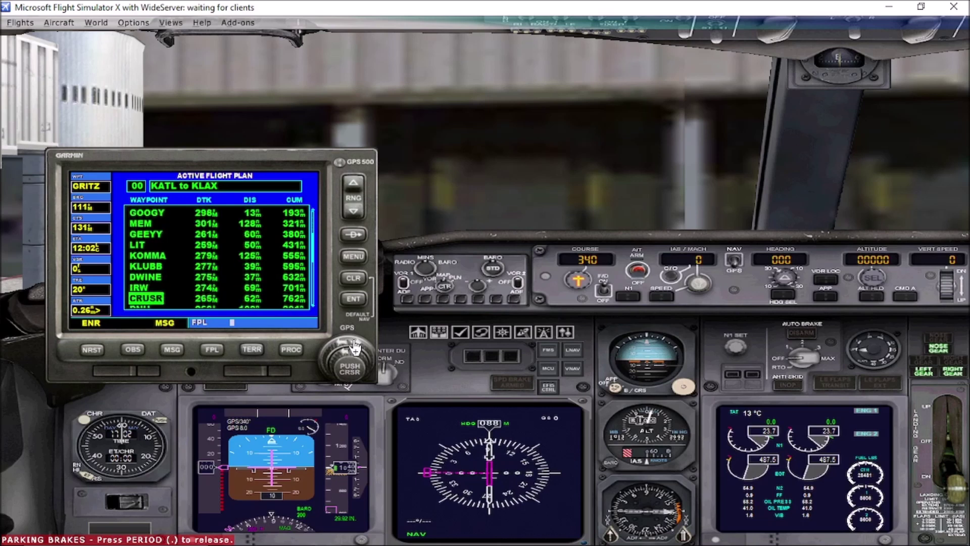
pyautogui.scroll(-5, 357, 347)
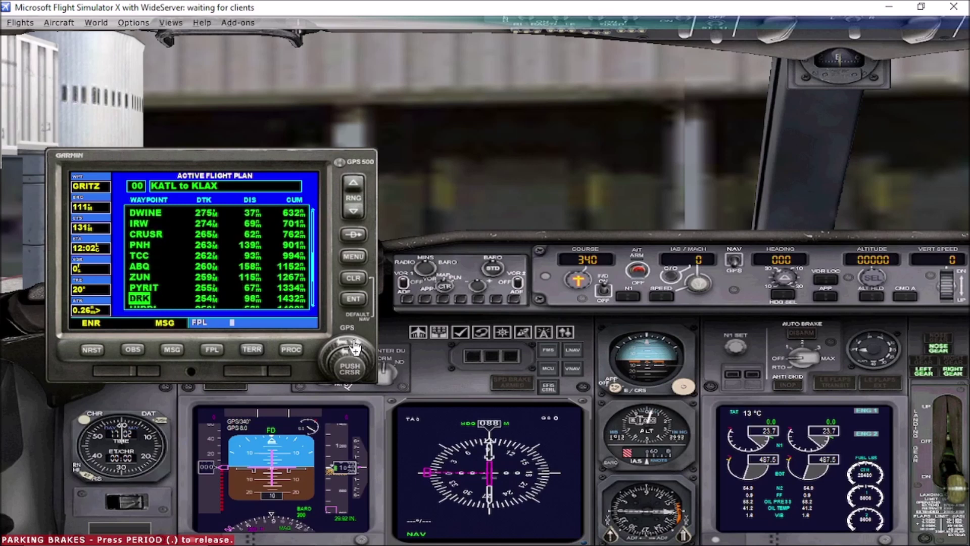
pyautogui.scroll(-5, 356, 347)
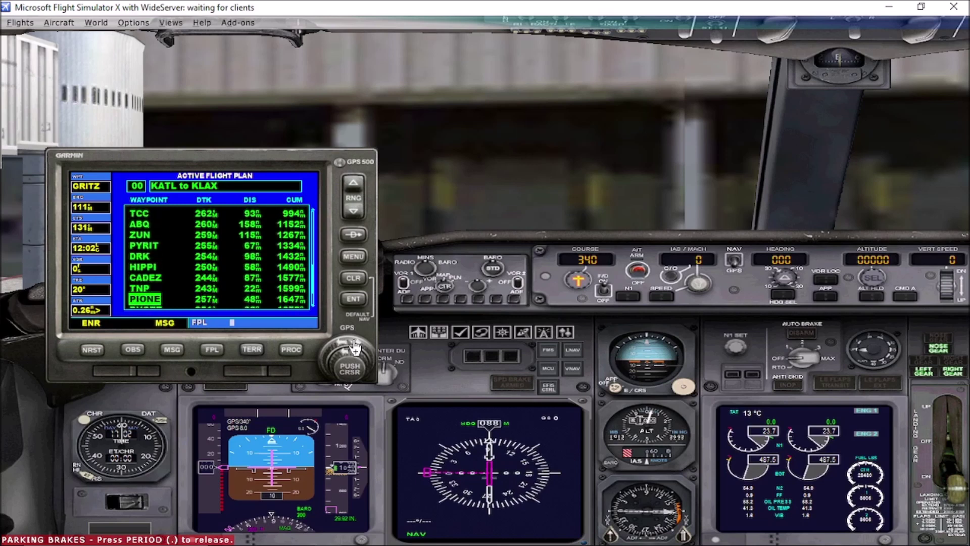
pyautogui.scroll(-3, 356, 347)
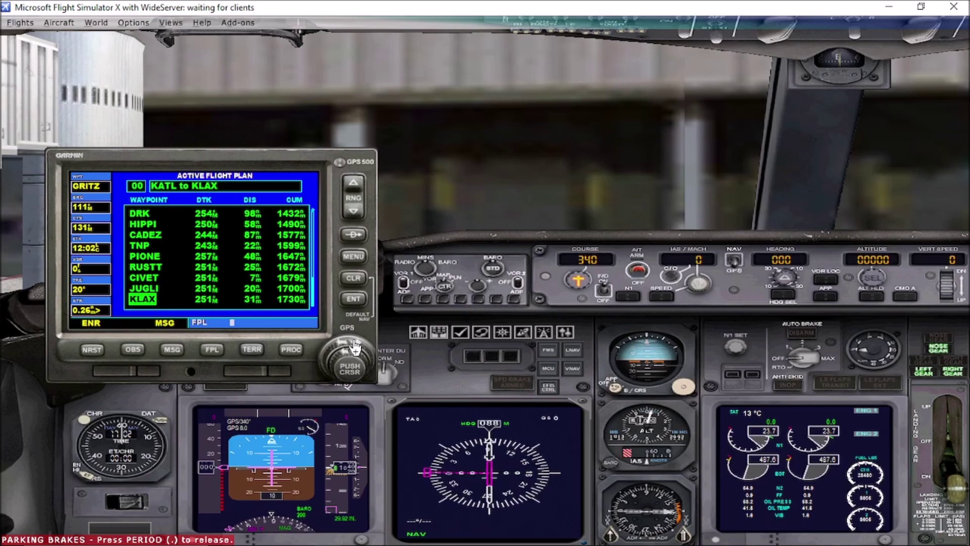
pyautogui.scroll(14, 356, 348)
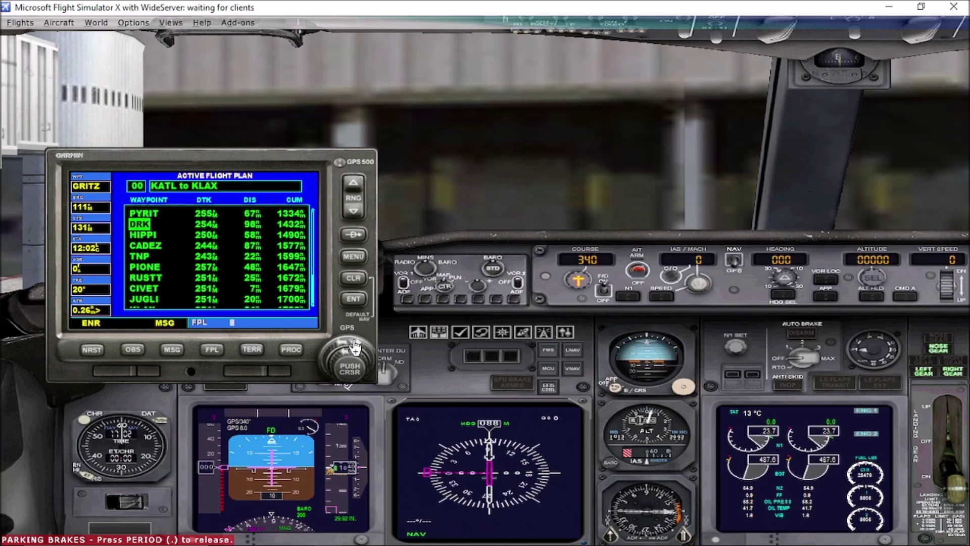
pyautogui.scroll(18, 356, 348)
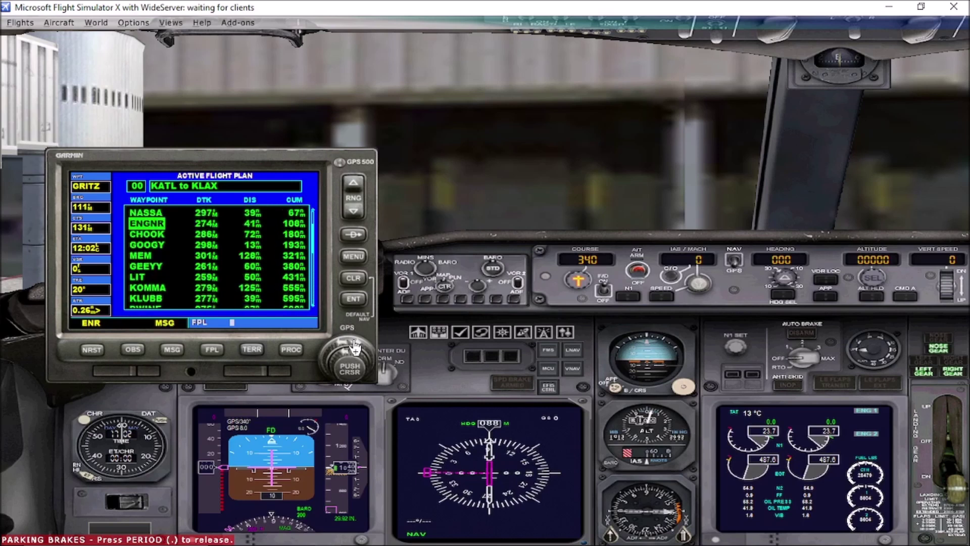
pyautogui.click(356, 348)
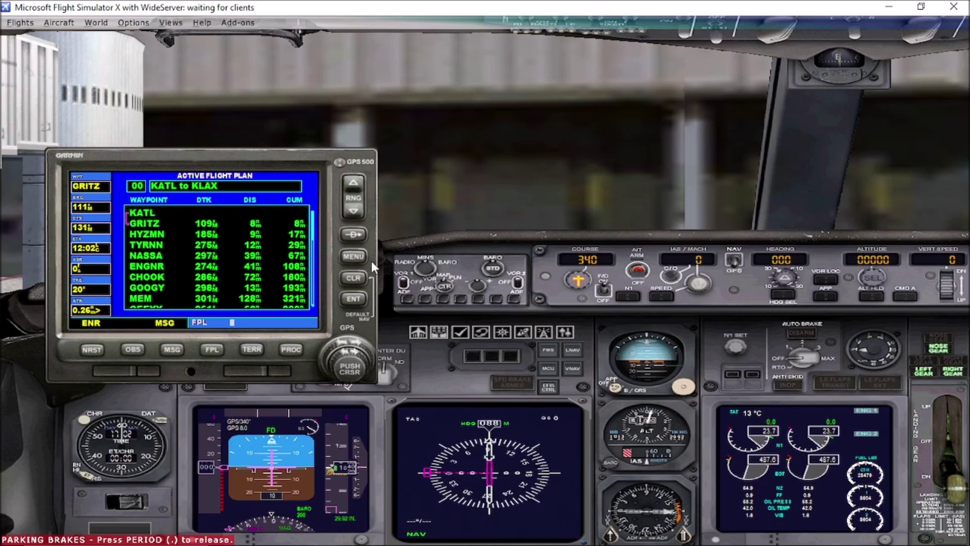